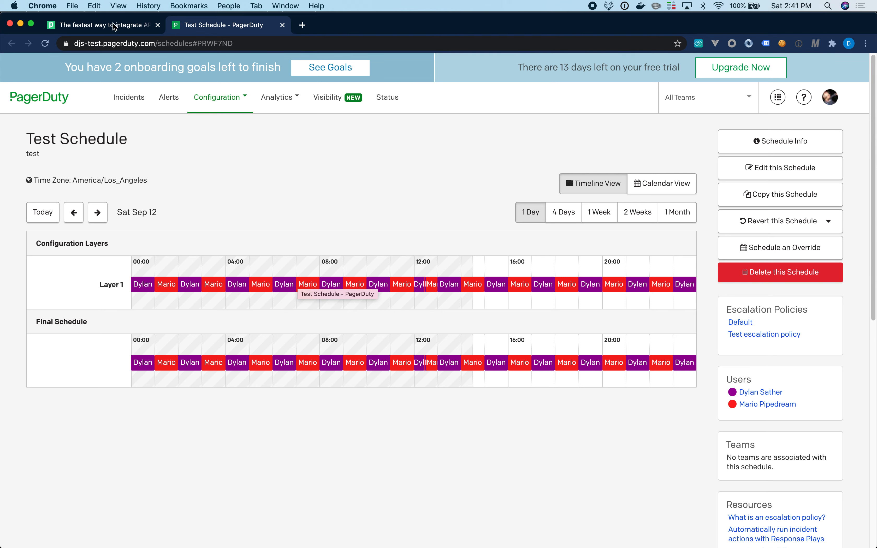
# Step: Switch to Pipedream and start creating a new event source from the Sources page
pyautogui.click(122, 25)
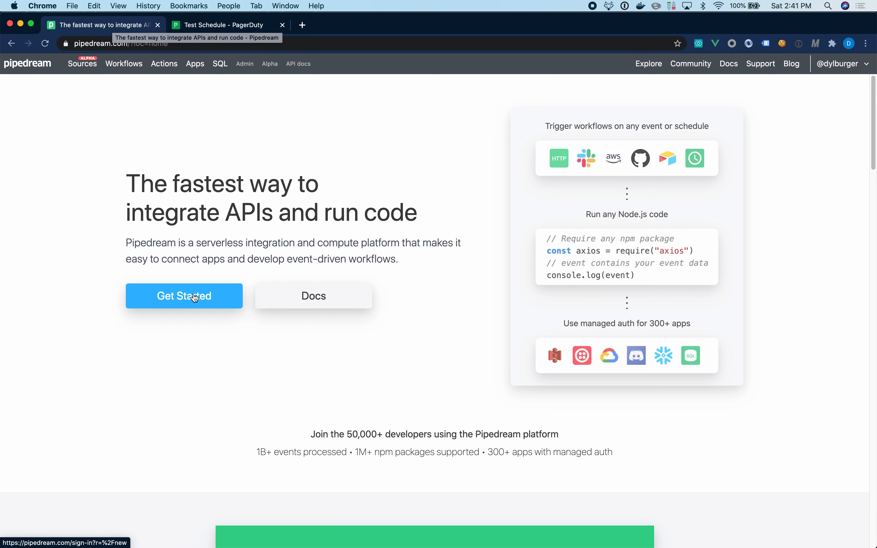
pyautogui.click(89, 67)
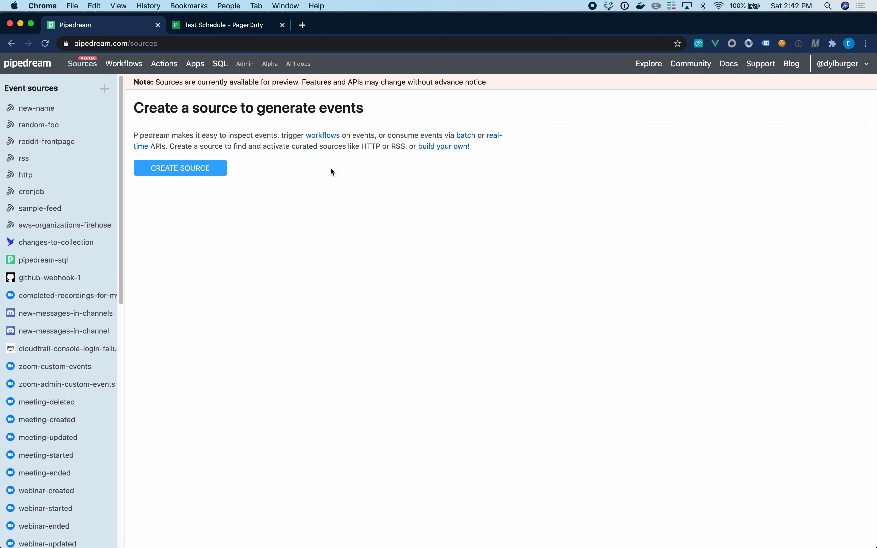
pyautogui.click(200, 166)
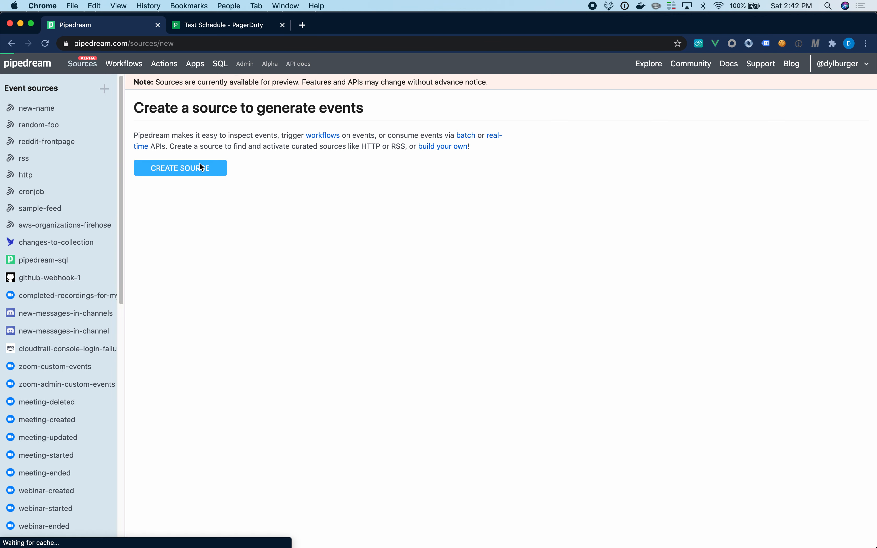
# Step: Choose Pagerduty as the source's app and New On-Call Rotation as its source type
pyautogui.click(214, 138)
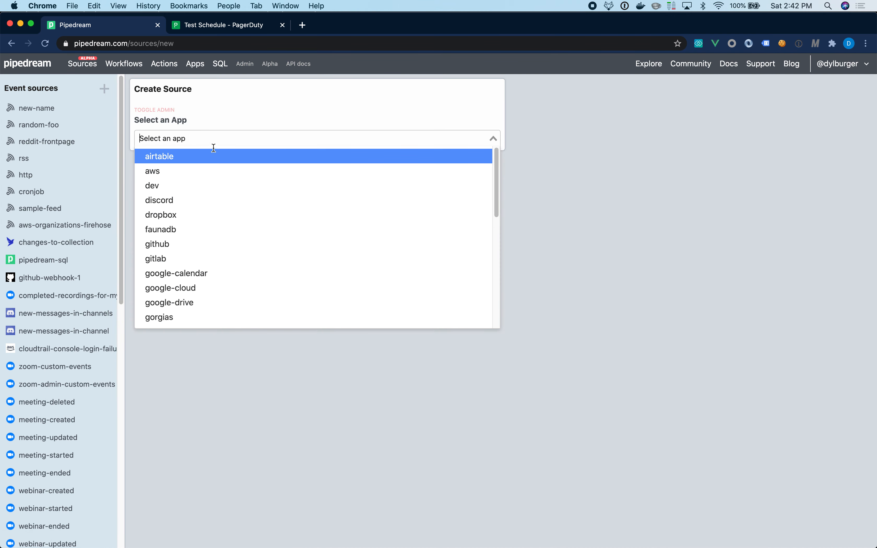
pyautogui.scroll(-2, 216, 236)
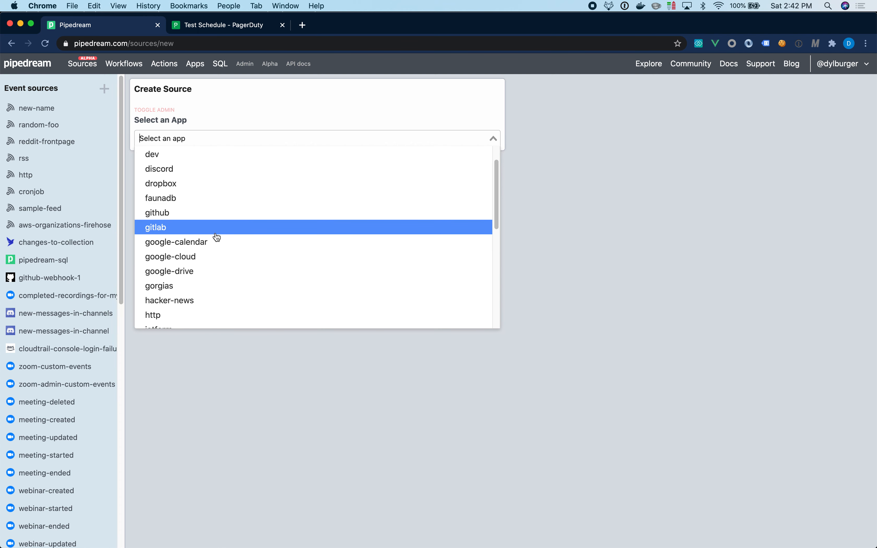
pyautogui.scroll(-5, 217, 236)
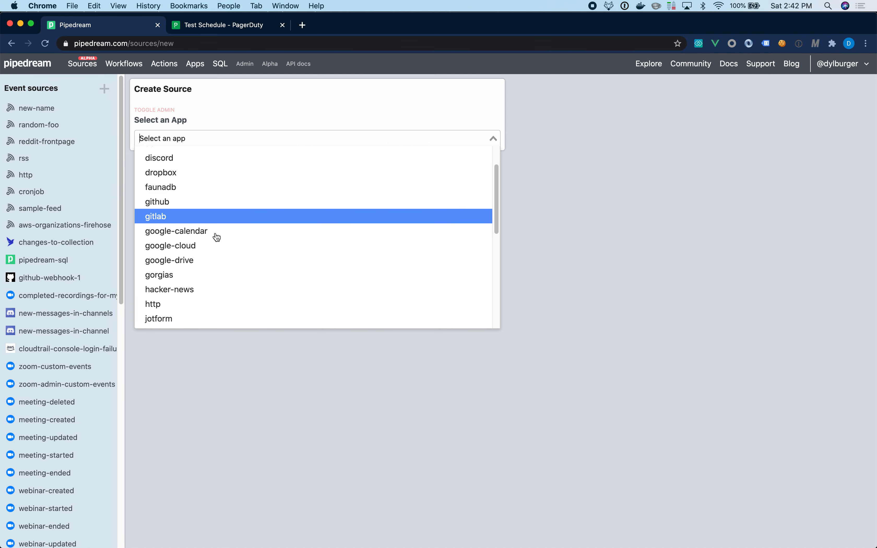
pyautogui.click(193, 256)
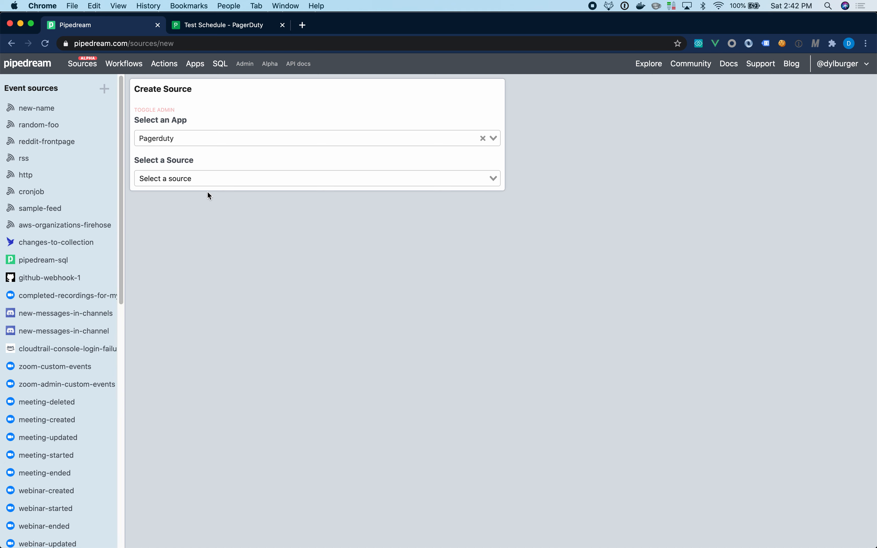
pyautogui.click(208, 180)
pyautogui.click(194, 196)
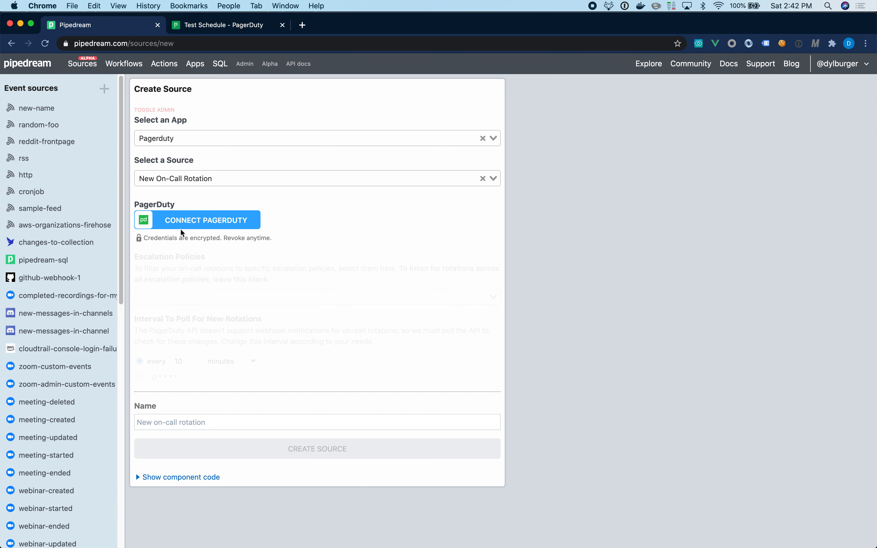
# Step: Connect a new PagerDuty account to the source, choosing the DJS (djs-test) account and authorizing Pipedream to use it
pyautogui.click(202, 222)
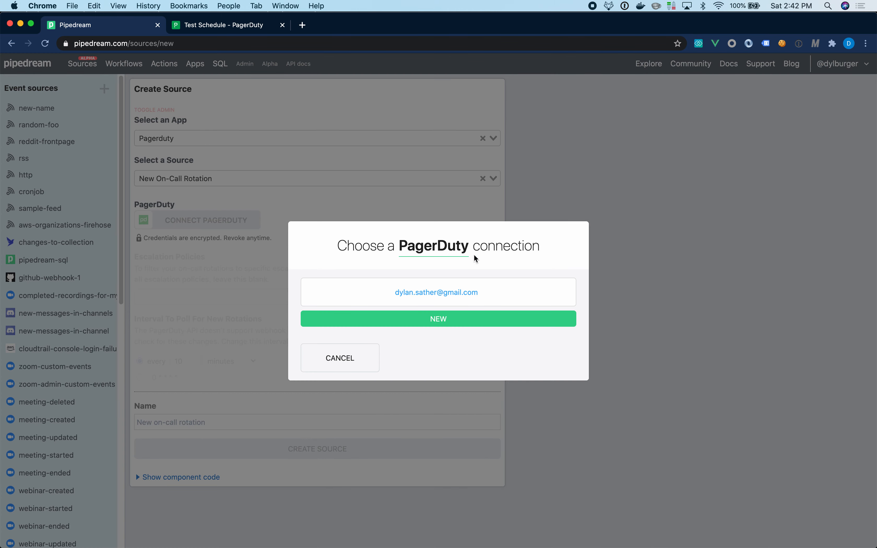
pyautogui.click(443, 321)
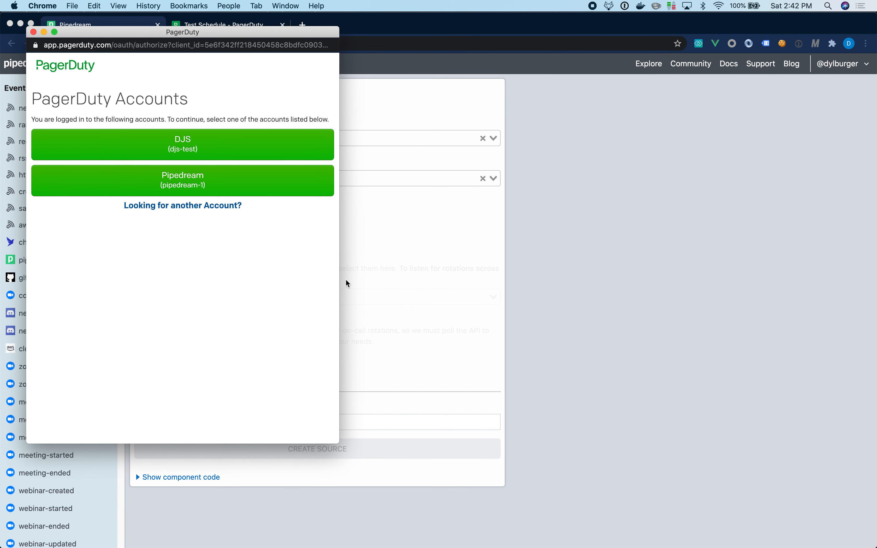
pyautogui.click(183, 144)
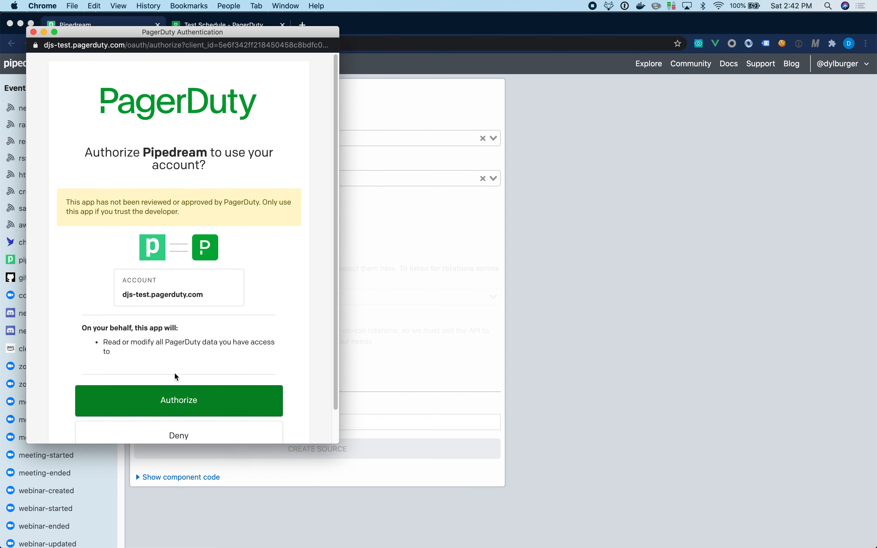
pyautogui.click(194, 401)
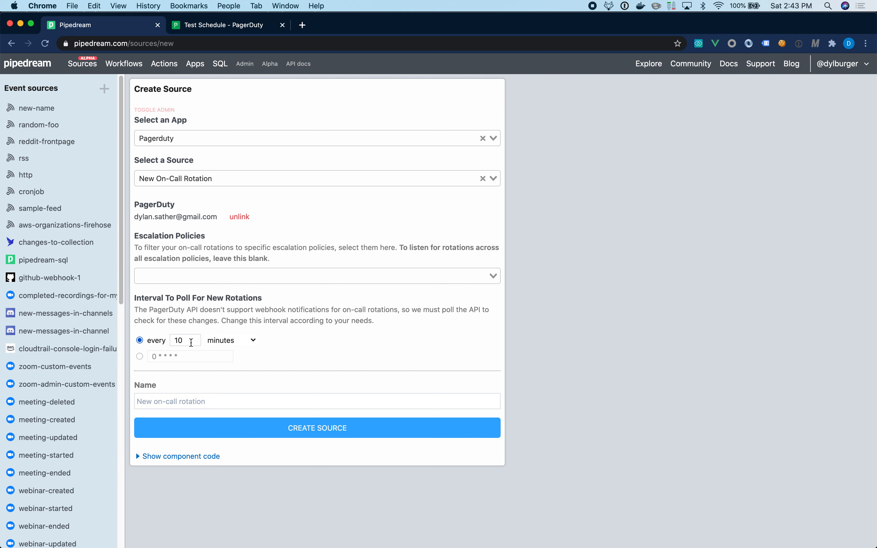
pyautogui.click(463, 277)
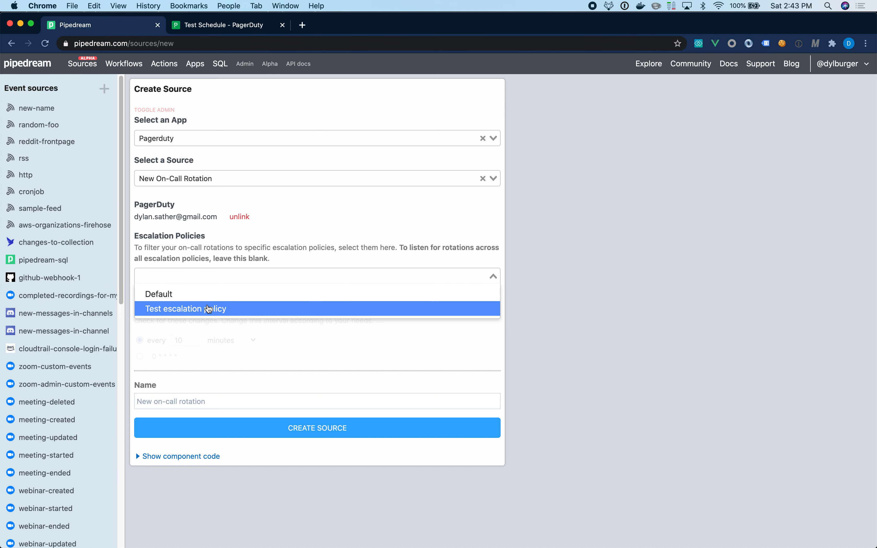
pyautogui.click(158, 295)
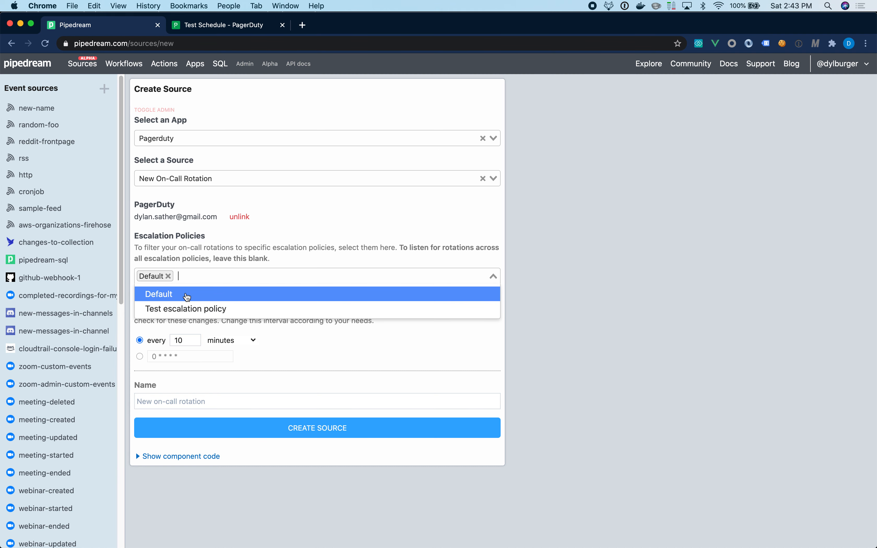
pyautogui.click(195, 309)
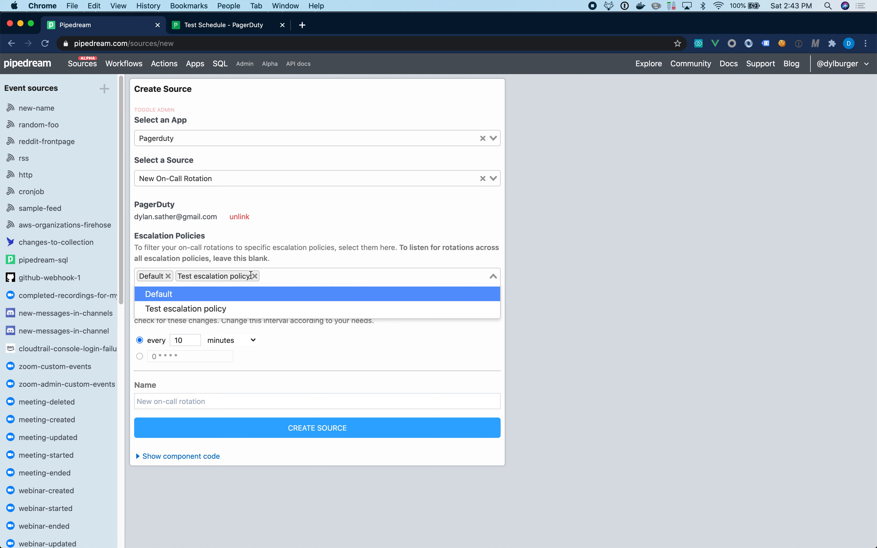
pyautogui.press('BackSpace')
pyautogui.press('BackSpace')
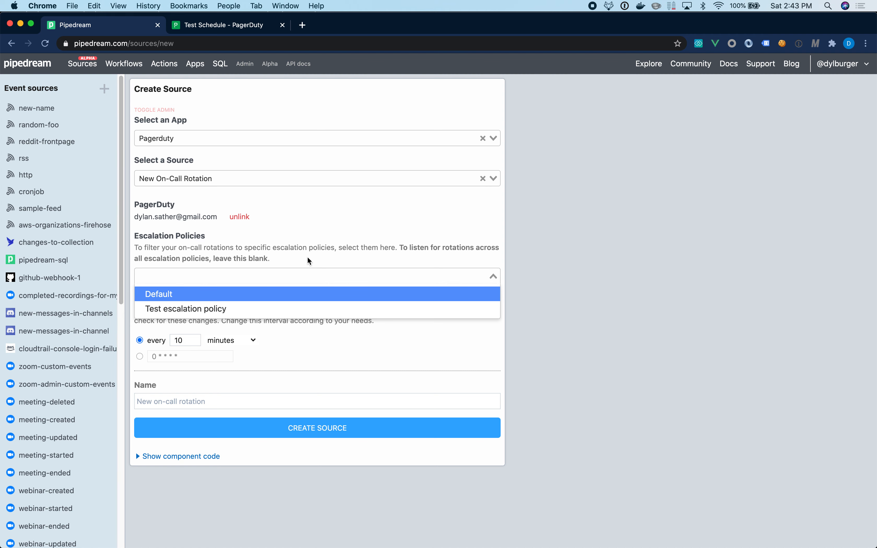
pyautogui.click(348, 246)
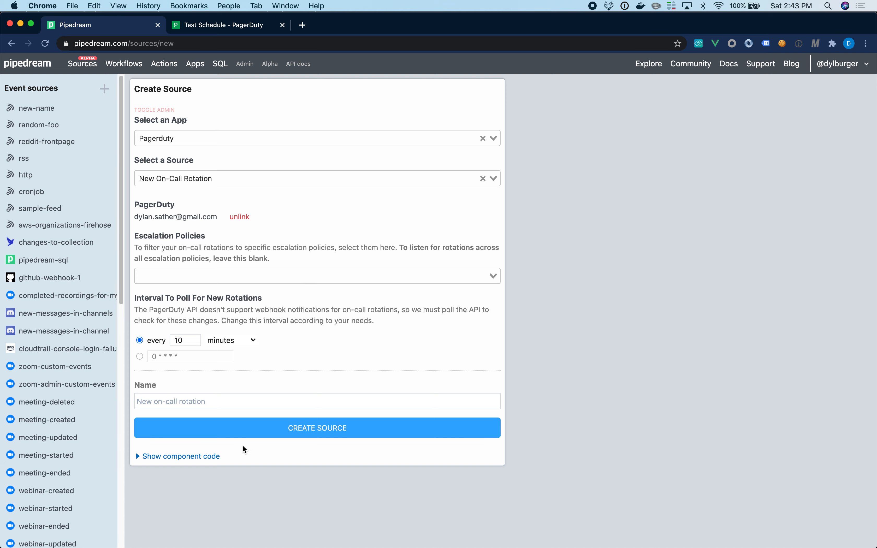
# Step: Create the on-call rotation source and inspect the contents of its emitted events
pyautogui.click(266, 435)
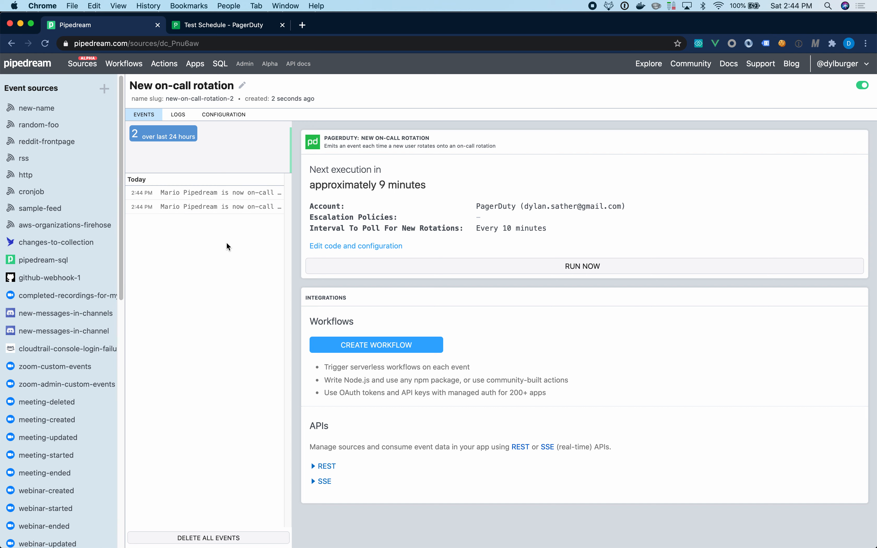
pyautogui.click(208, 196)
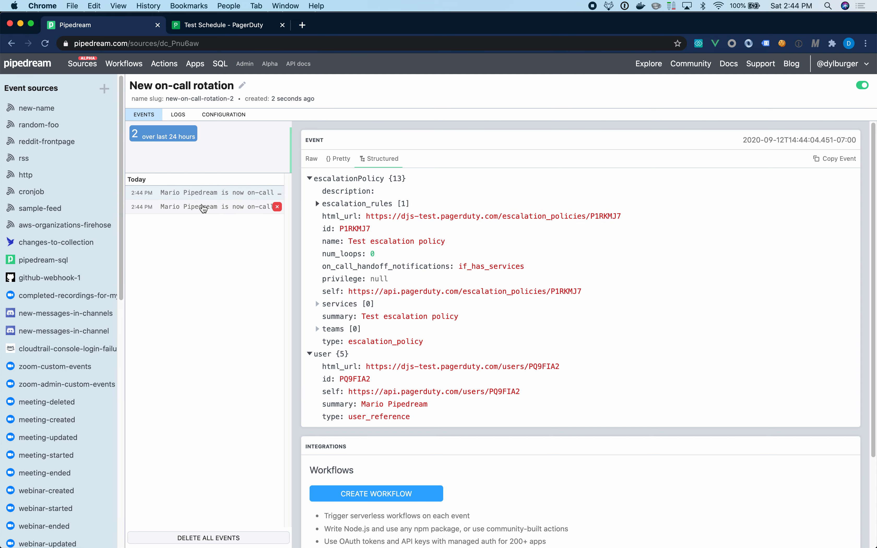
pyautogui.click(204, 209)
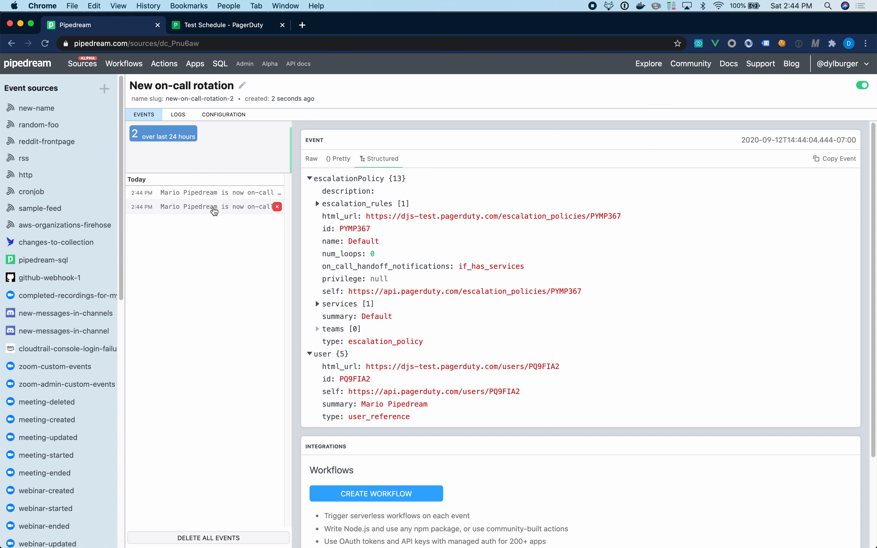
pyautogui.click(214, 211)
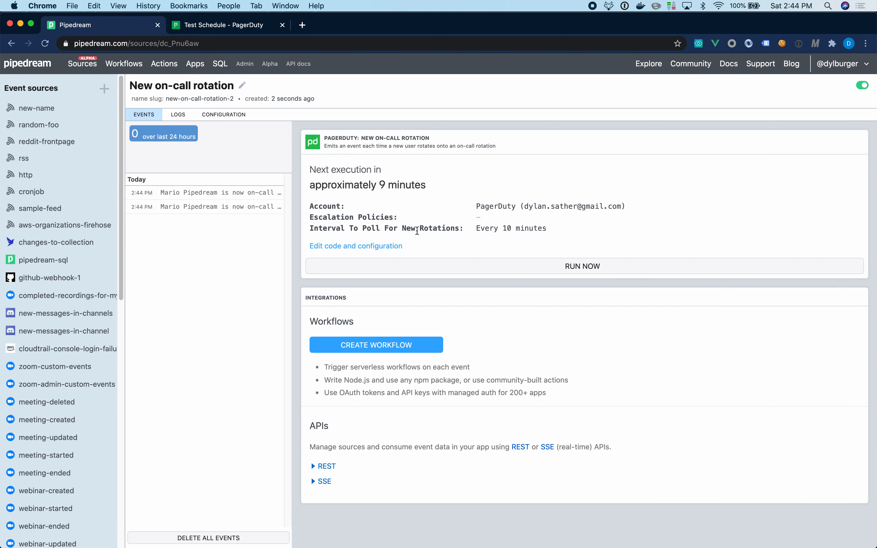
# Step: Create a workflow triggered by the on-call rotation source and add Slack's Send a Message action to it
pyautogui.click(380, 347)
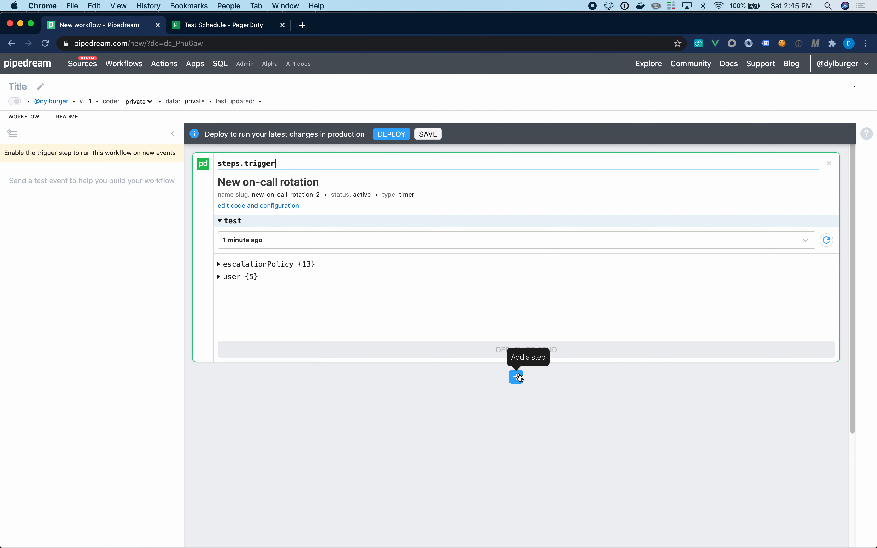
pyautogui.click(518, 377)
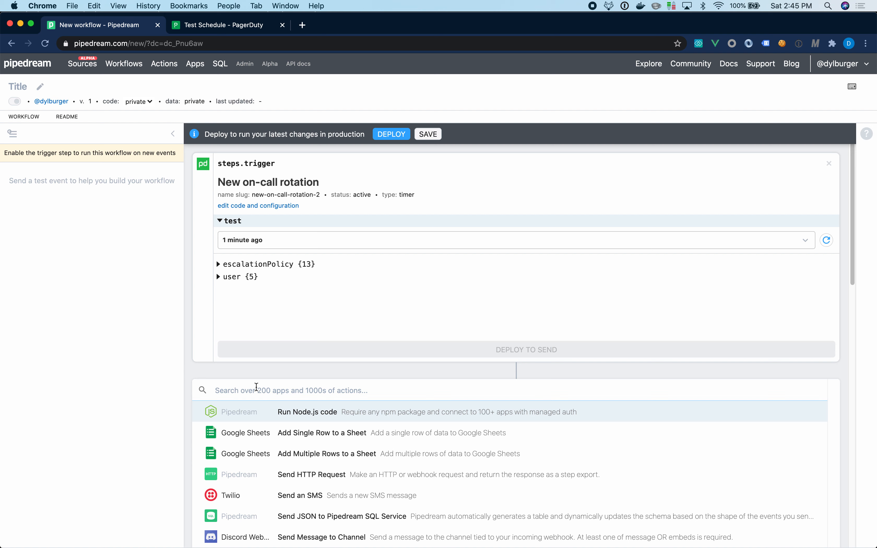
pyautogui.write('slack')
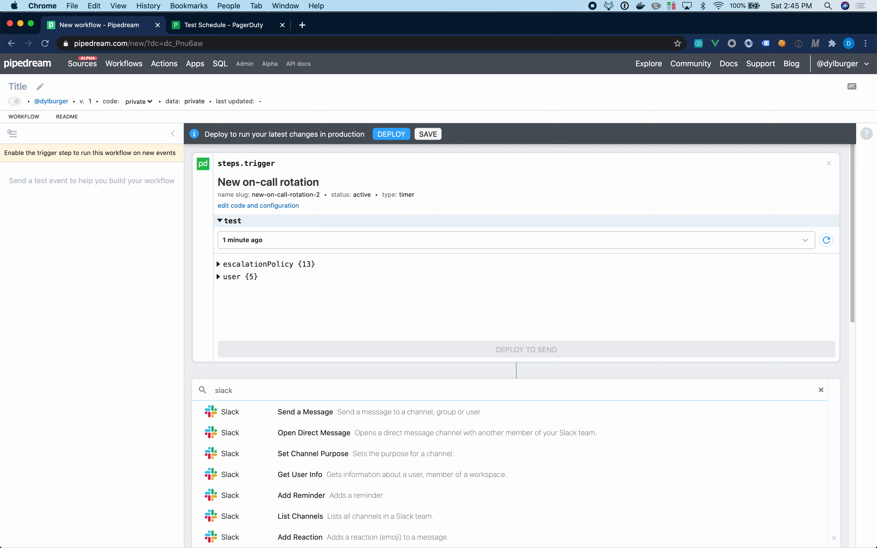
pyautogui.scroll(-3, 345, 406)
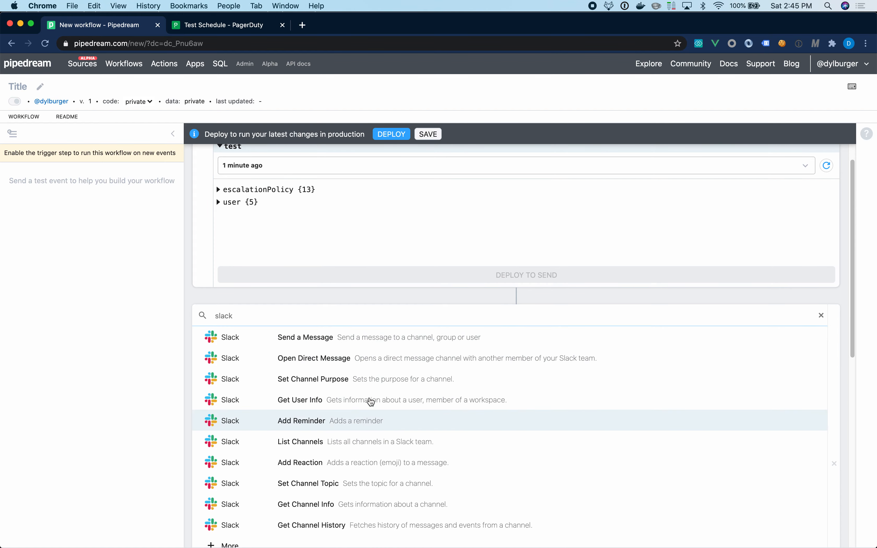
pyautogui.click(398, 340)
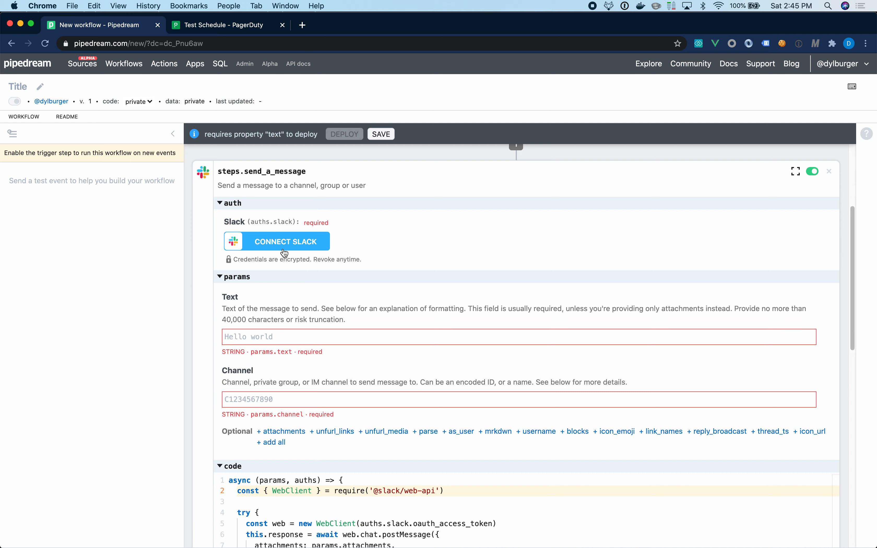
# Step: Link the send_a_message step to the existing Pipedream Slack connection
pyautogui.click(280, 246)
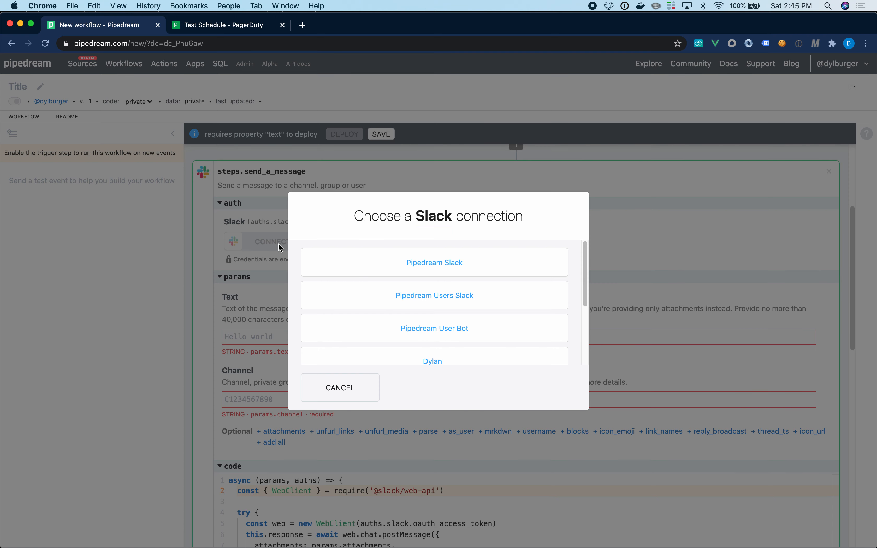
pyautogui.click(458, 265)
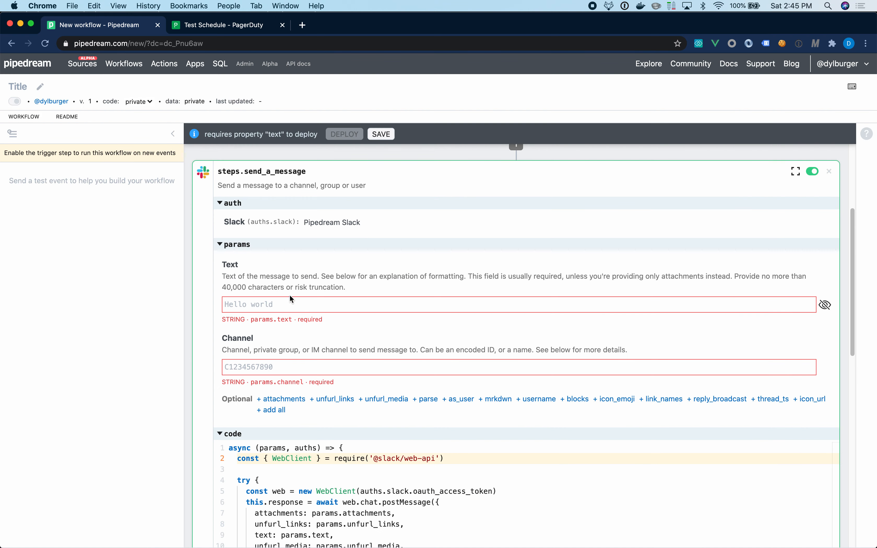
# Step: Insert the trigger event's user summary, {{event.user.summary}}, into the Text parameter of the send_a_message step
pyautogui.click(239, 306)
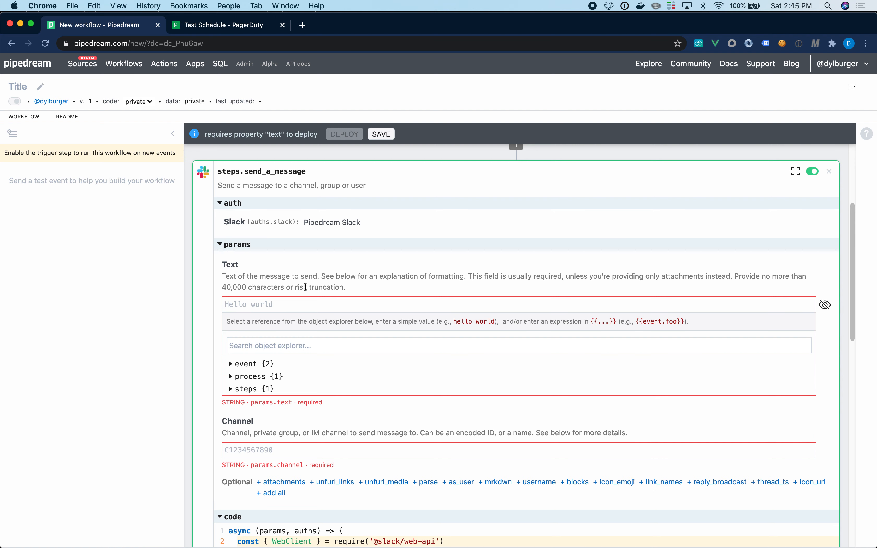
pyautogui.scroll(5, 300, 302)
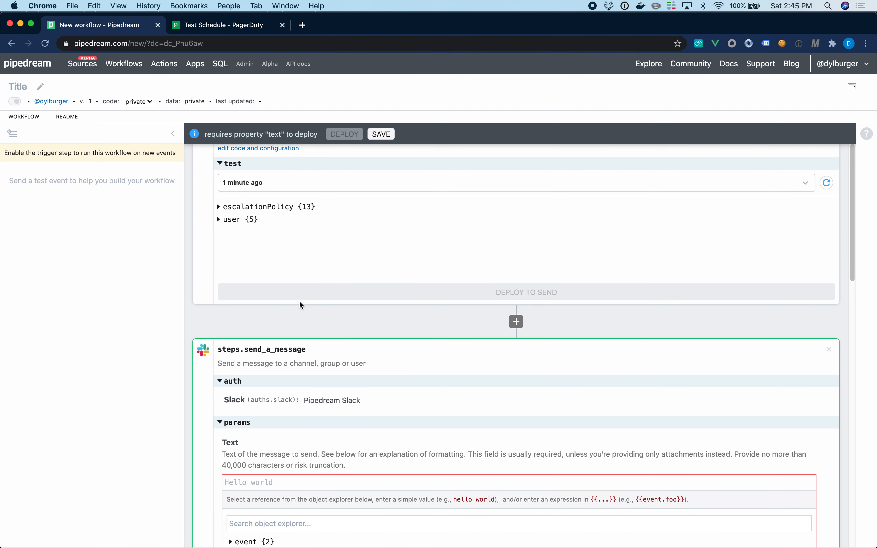
pyautogui.scroll(1, 252, 207)
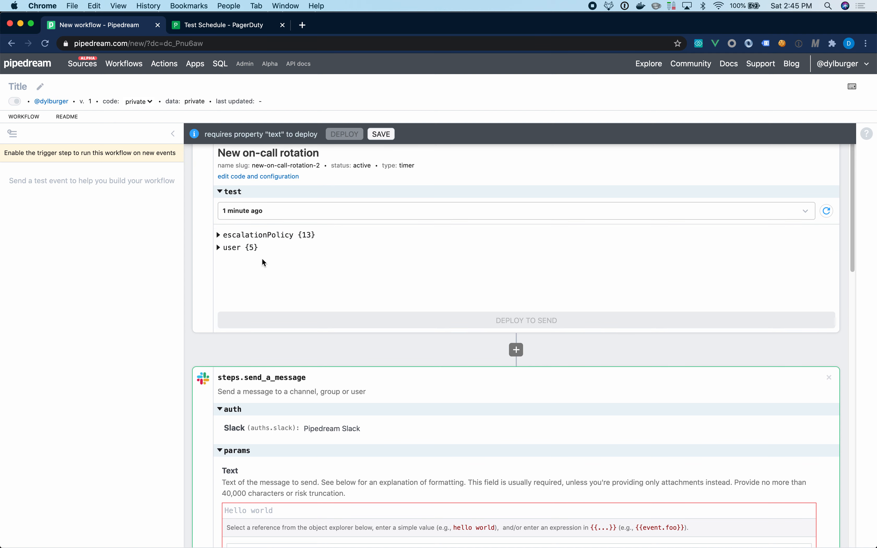
pyautogui.scroll(1, 285, 262)
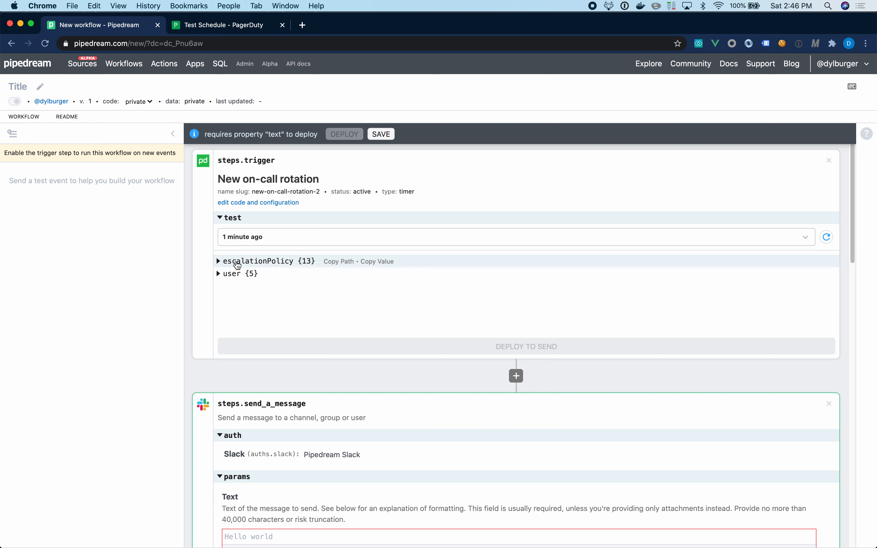
pyautogui.scroll(-2, 237, 266)
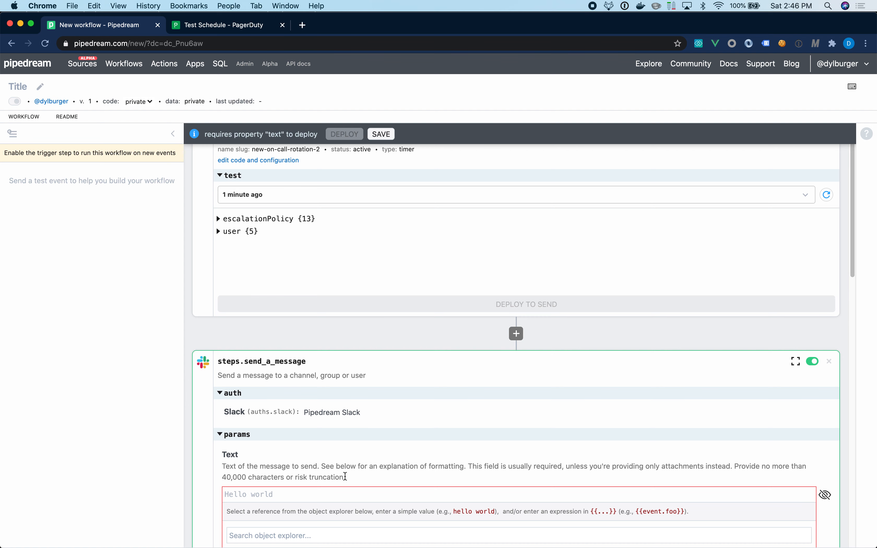
pyautogui.scroll(-5, 344, 476)
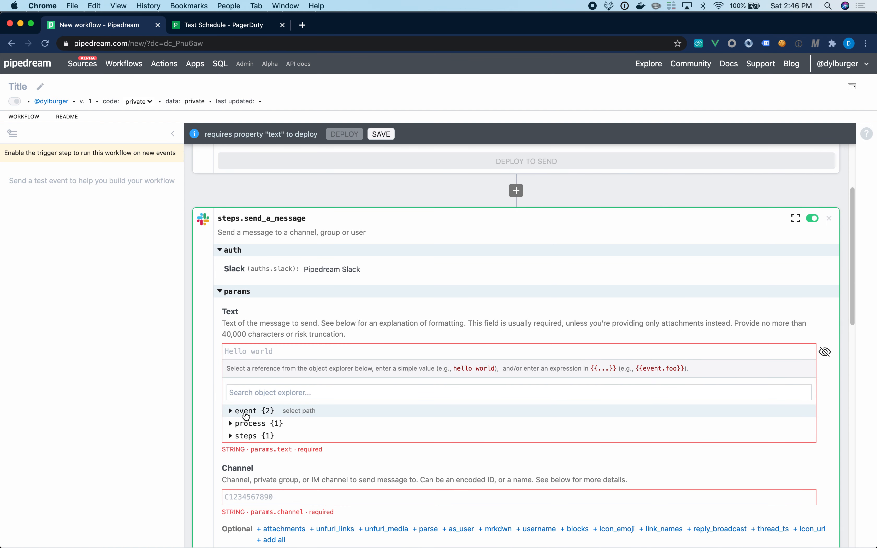
pyautogui.click(246, 416)
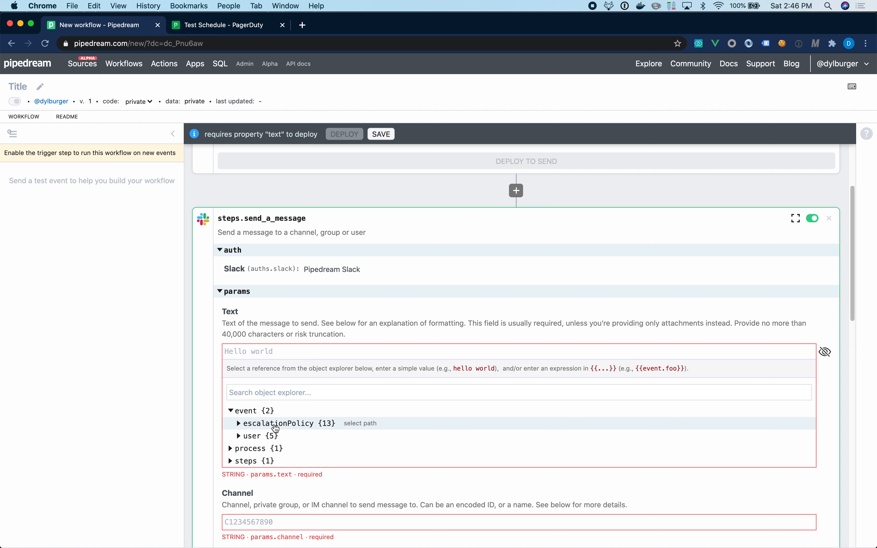
pyautogui.click(254, 435)
pyautogui.scroll(-2, 309, 438)
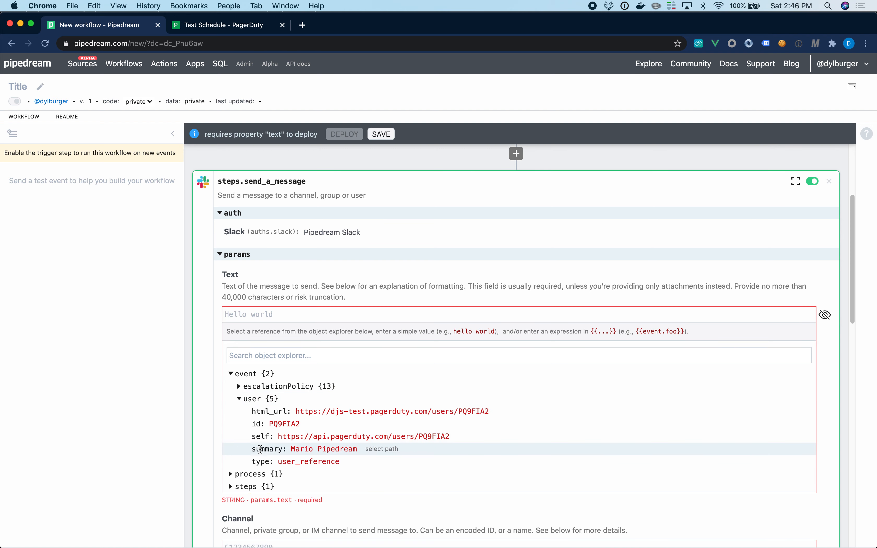
pyautogui.click(378, 454)
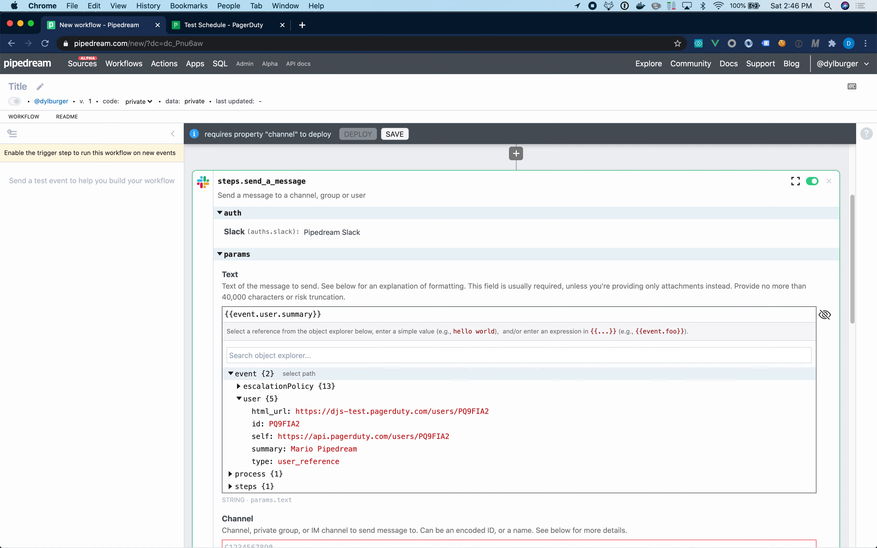
# Step: Complete the message text with "has come on-call for escalation policy" followed by the event's escalation policy name reference, {{event.escalationPolicy.name}}
pyautogui.write('has come on-call for schedule')
pyautogui.hotkey('alt', 'shift', 'Left')
pyautogui.write('escalation policy')
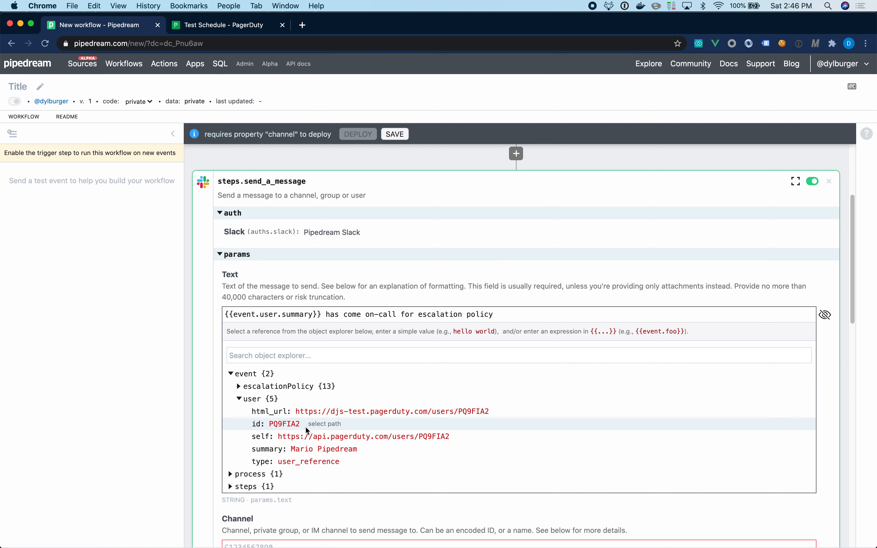
pyautogui.click(240, 387)
pyautogui.scroll(-2, 357, 457)
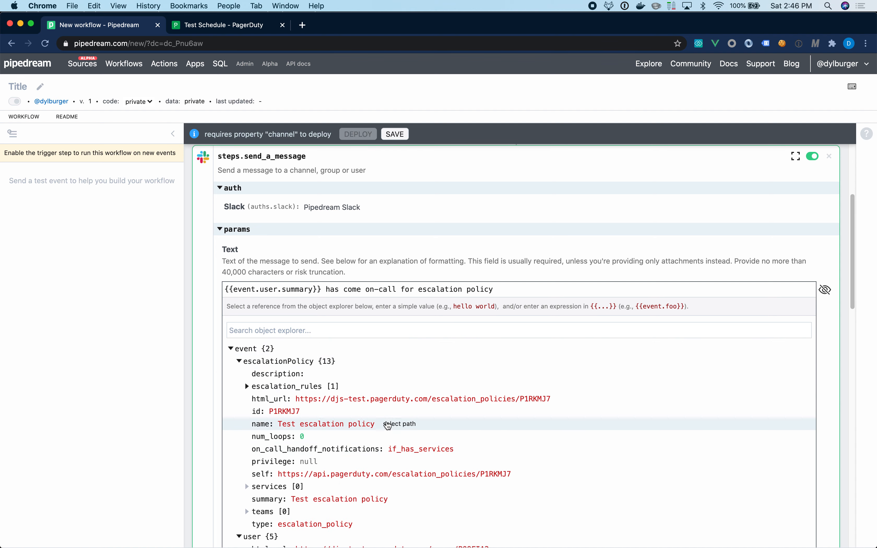
pyautogui.click(393, 425)
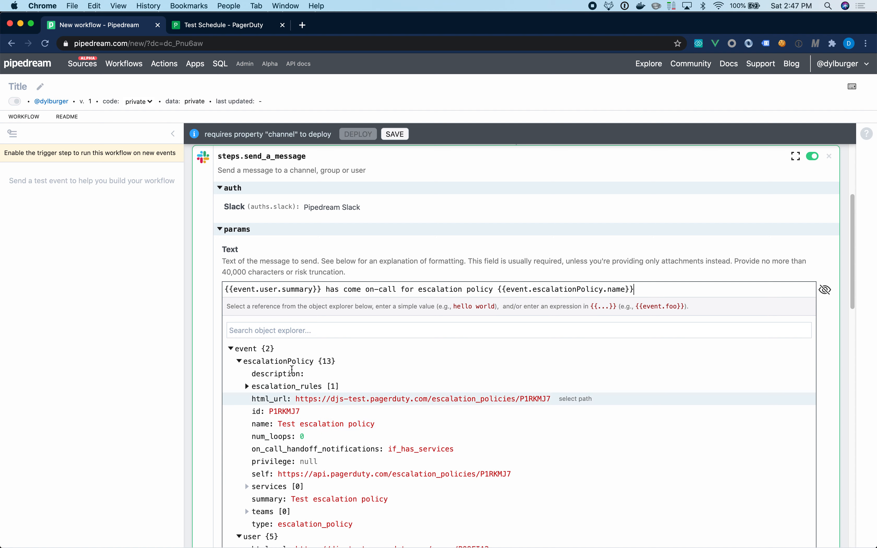
pyautogui.click(222, 275)
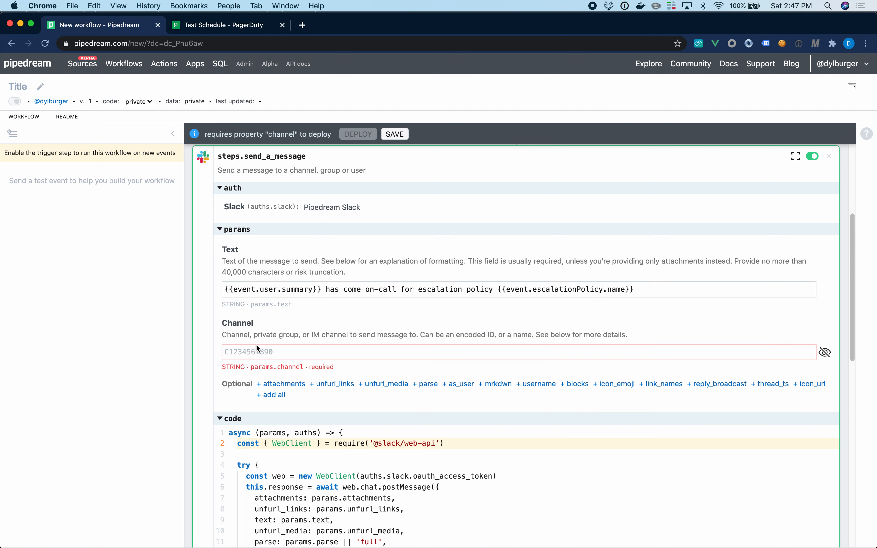
# Step: Copy the test channel's name from Slack and set the message's Channel parameter to #pagerduty-test-channel
pyautogui.click(260, 355)
pyautogui.press('super+Tab')
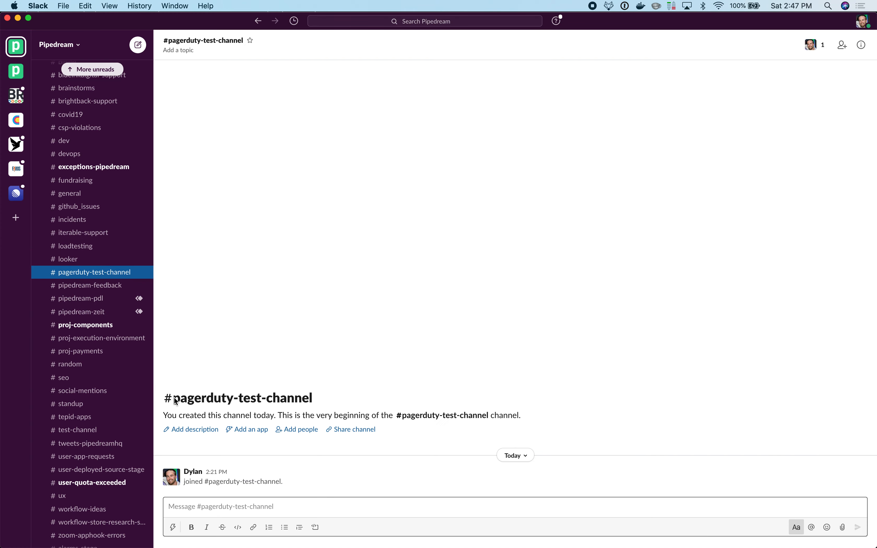
pyautogui.moveTo(170, 399); pyautogui.dragTo(323, 400)
pyautogui.press('super+c')
pyautogui.press('super+Tab')
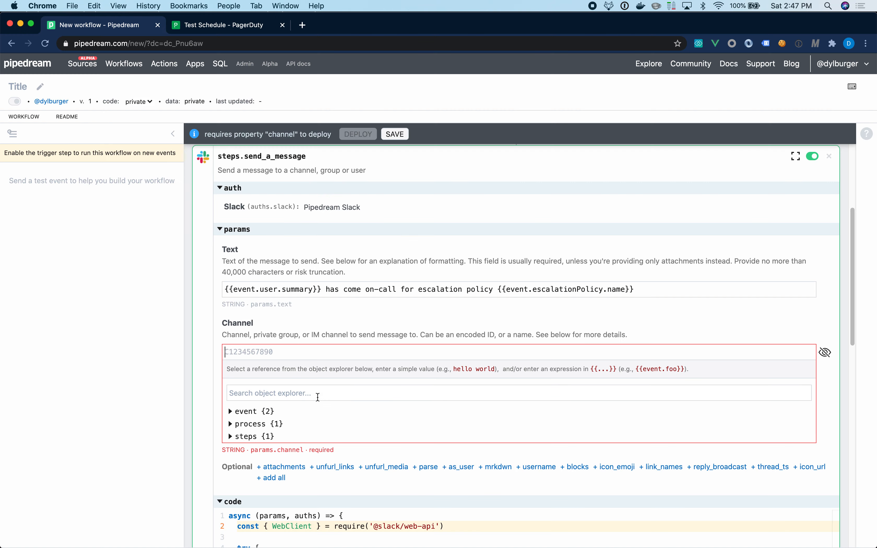
pyautogui.write('#')
pyautogui.press('super+v')
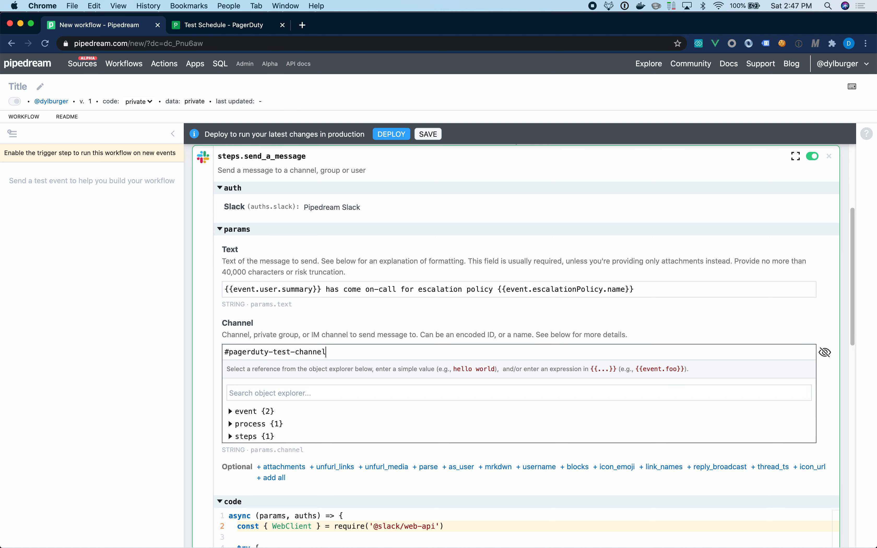
pyautogui.click(336, 305)
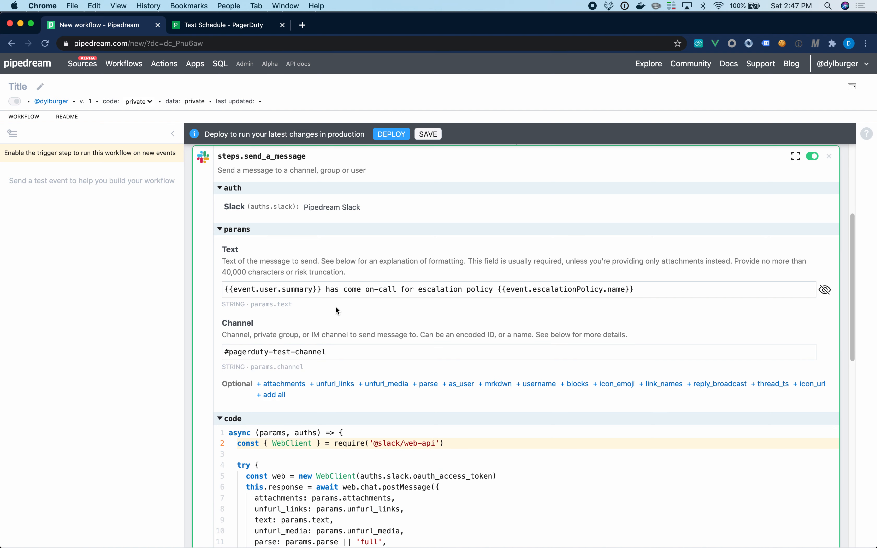
# Step: Deploy the workflow and send it a test event, checking the resulting message in Slack's #pagerduty-test-channel
pyautogui.click(399, 134)
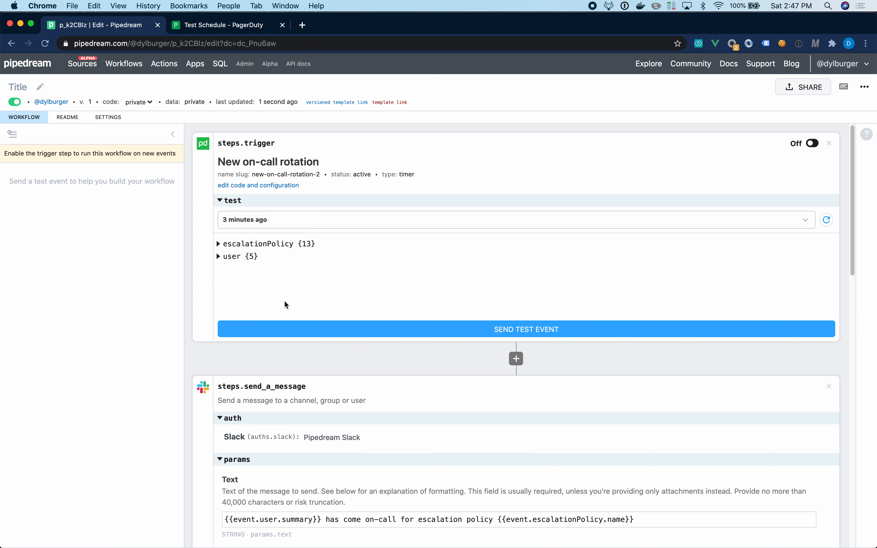
pyautogui.click(369, 330)
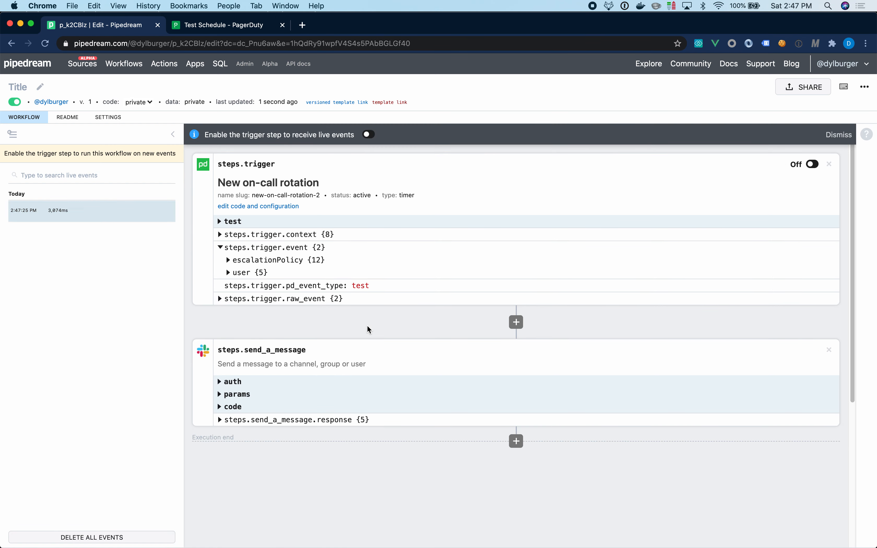
pyautogui.press('super+Tab')
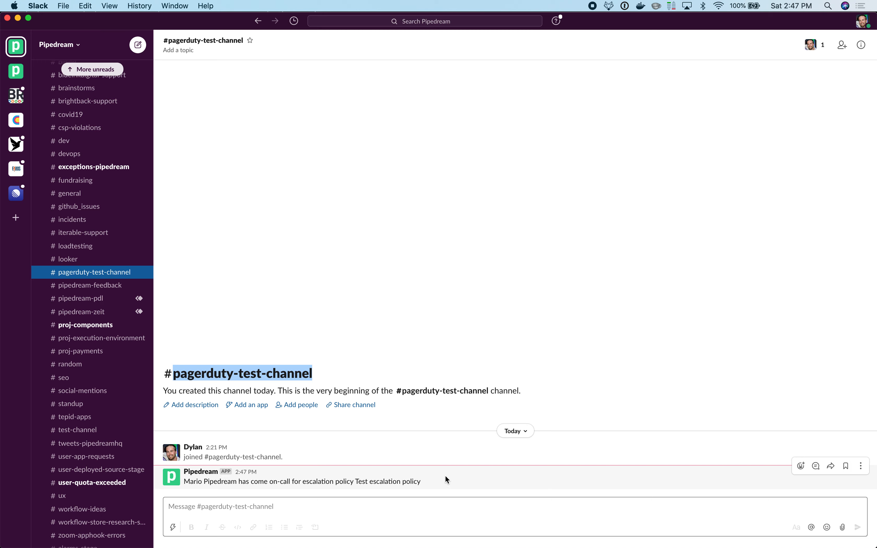
pyautogui.press('super+Tab')
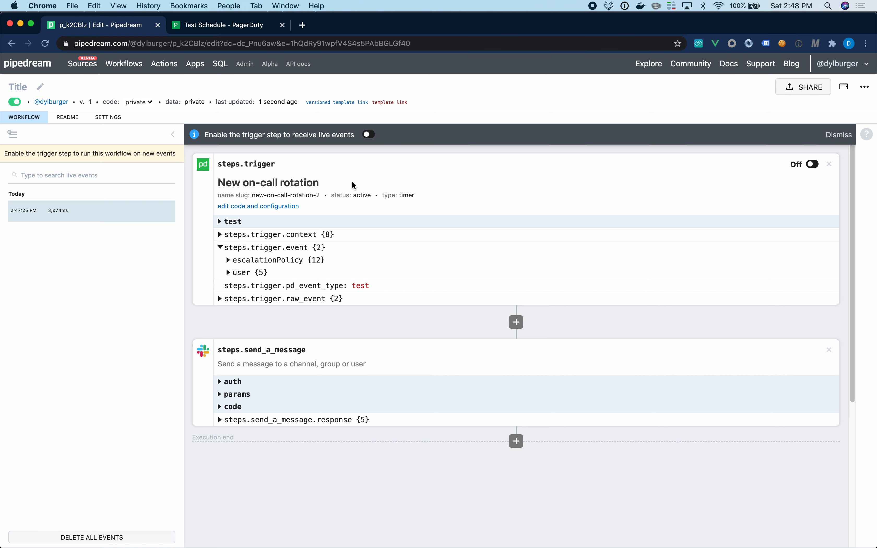
# Step: Enable the workflow's trigger for live events and open the on-call rotation source's code and configuration
pyautogui.click(369, 136)
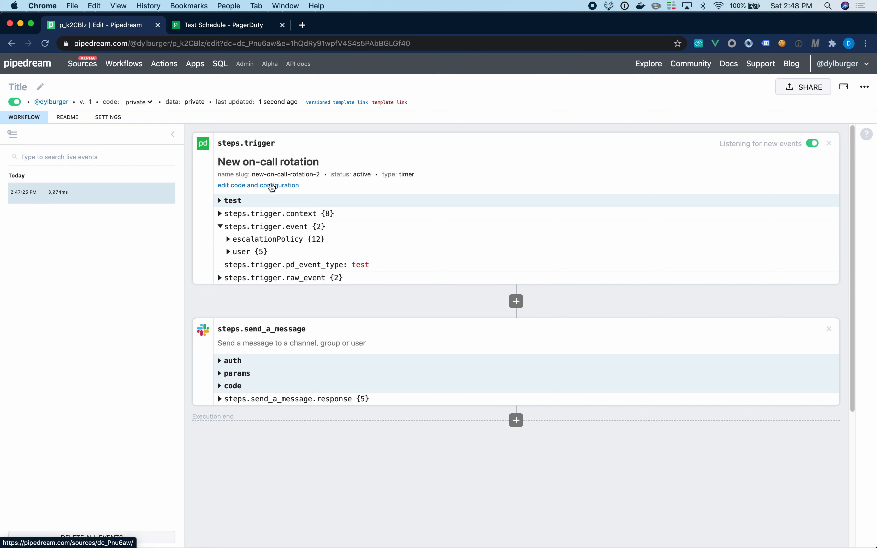
pyautogui.click(268, 185)
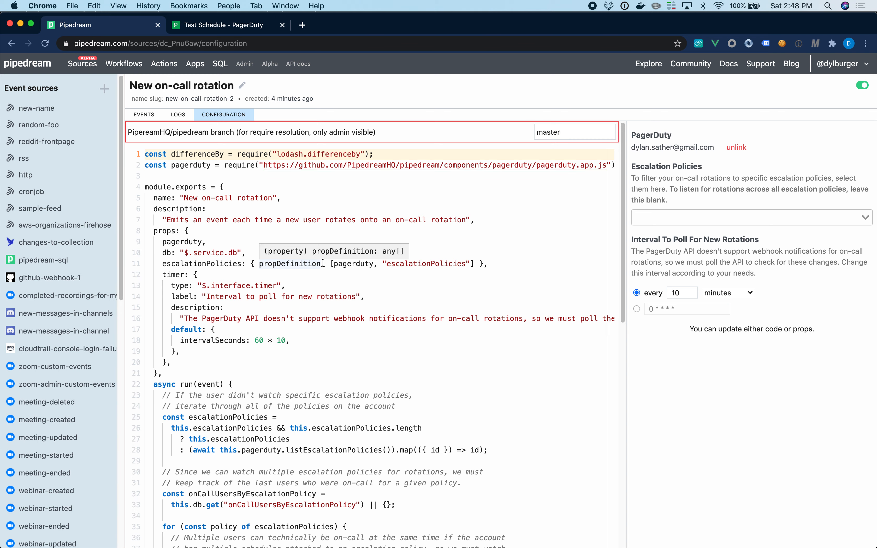
# Step: Open the PipedreamHQ/pipedream repository on GitHub in a new browser tab and view its components folder
pyautogui.press('super+t')
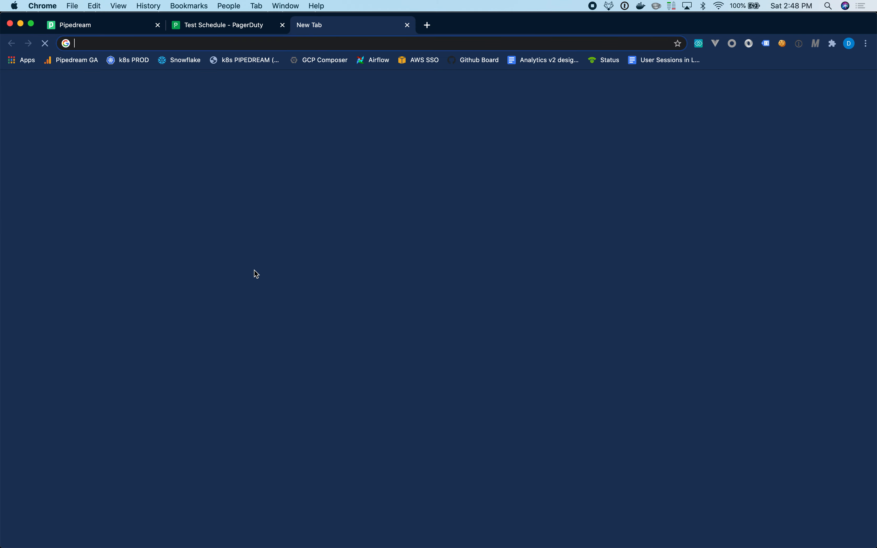
pyautogui.write('github')
pyautogui.press('Return')
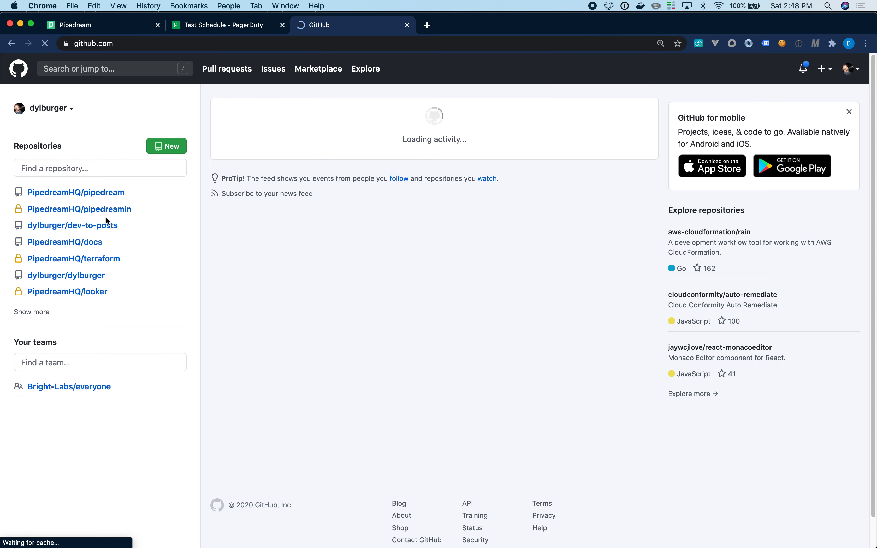
pyautogui.click(83, 193)
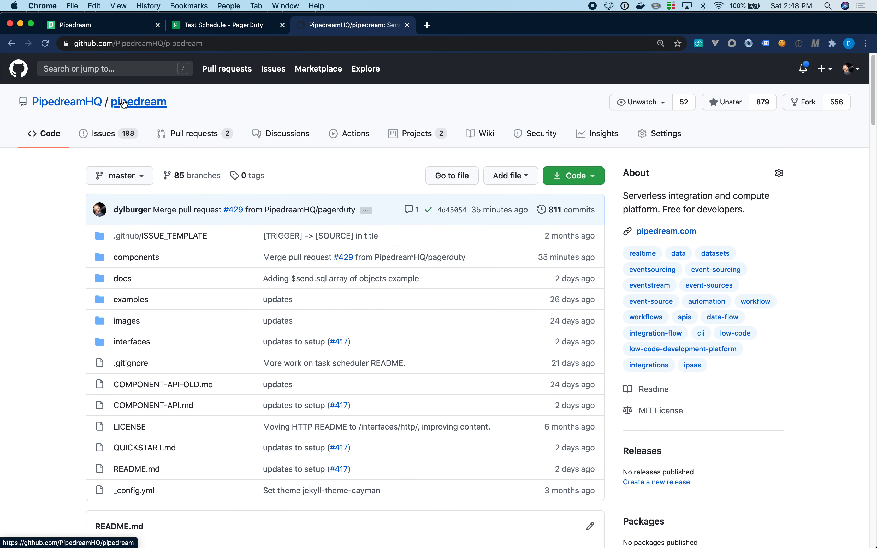
pyautogui.click(145, 31)
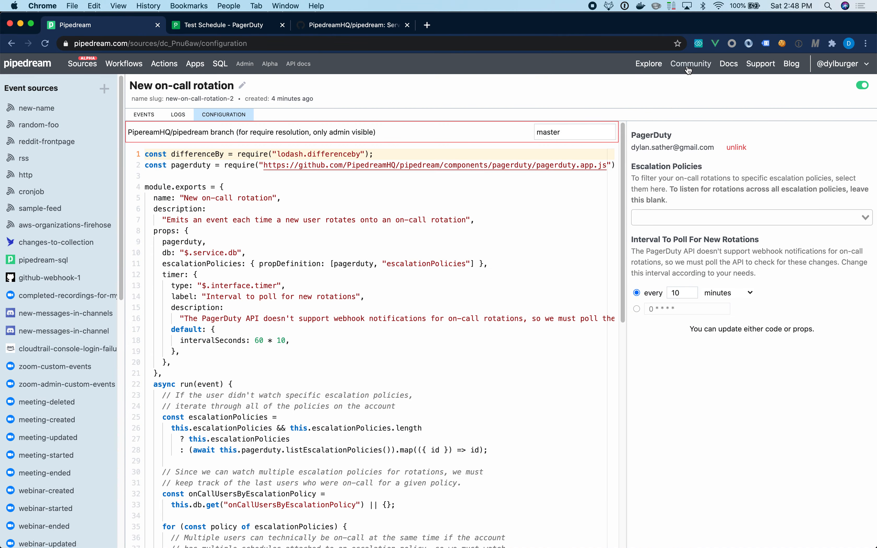
pyautogui.click(362, 20)
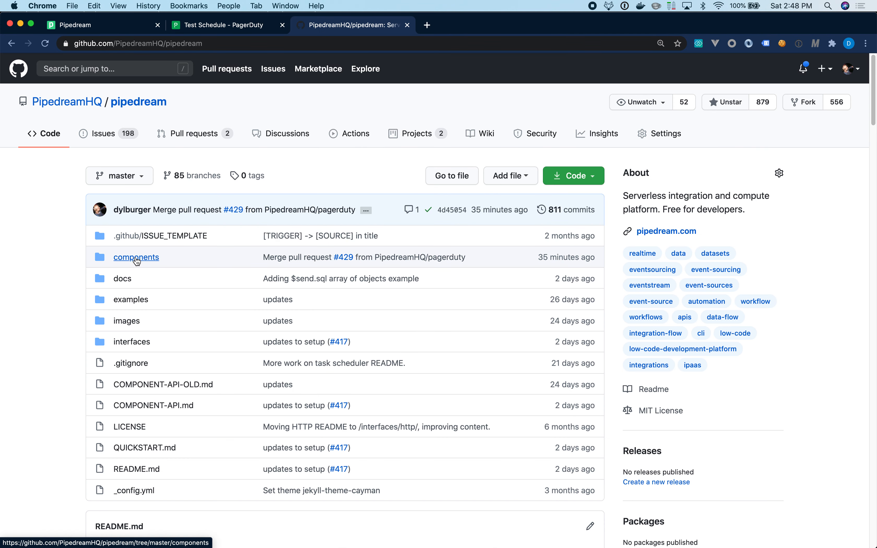
pyautogui.click(137, 258)
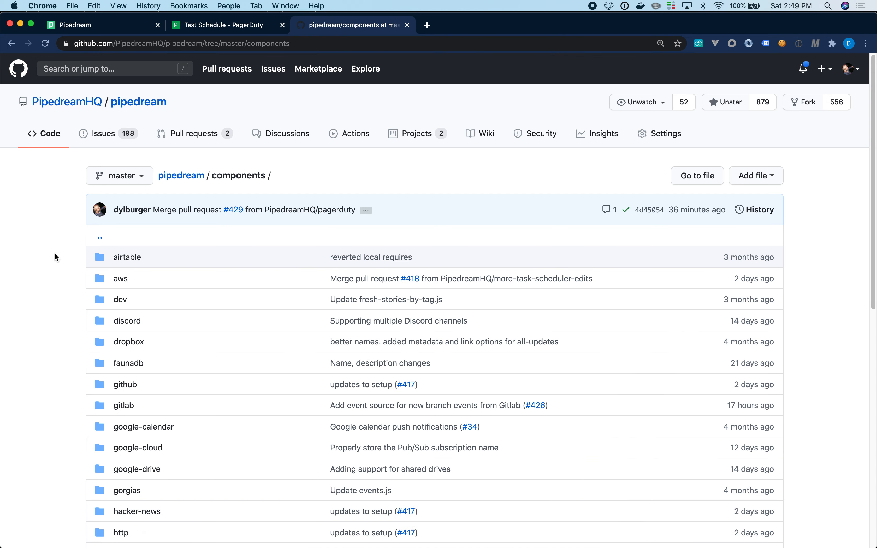
# Step: Browse the app folders inside the repository's components directory and return to the repository's main page
pyautogui.click(120, 32)
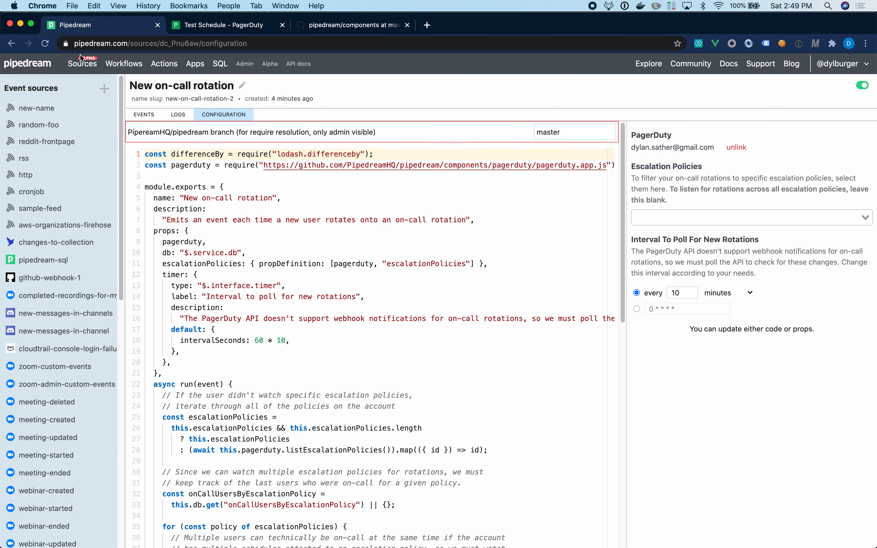
pyautogui.click(325, 24)
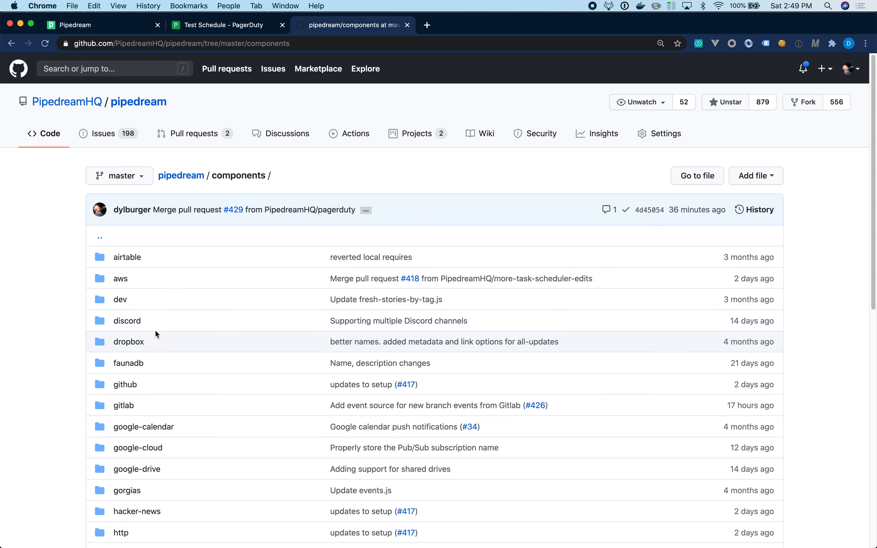
pyautogui.scroll(-5, 121, 283)
pyautogui.scroll(-3, 121, 282)
pyautogui.scroll(5, 119, 278)
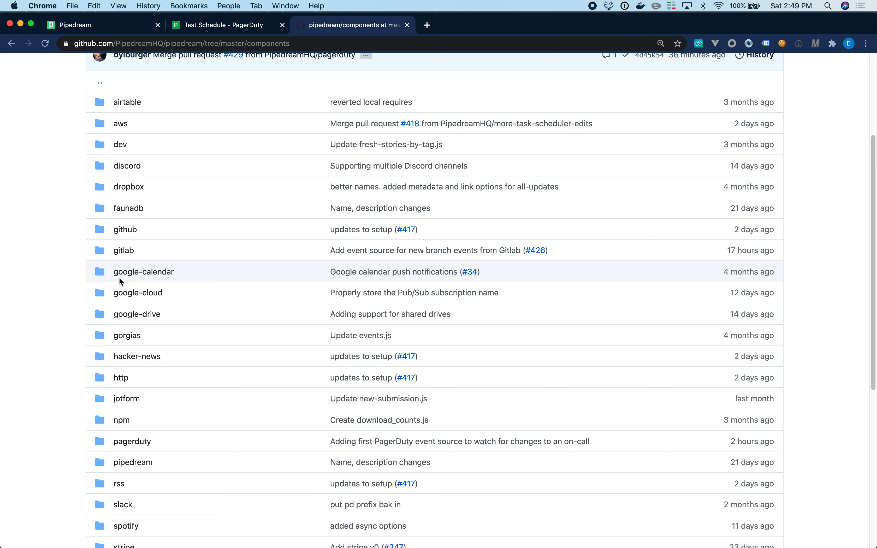
pyautogui.scroll(5, 119, 278)
pyautogui.click(147, 105)
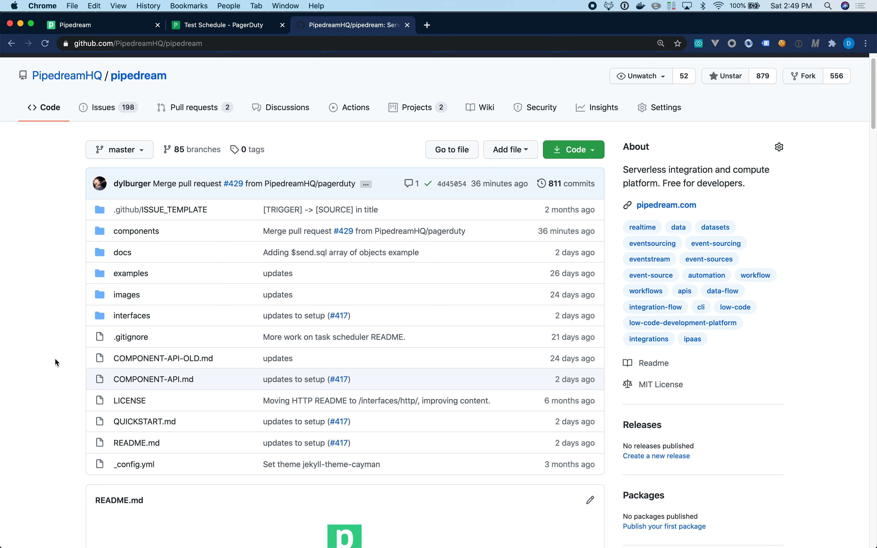
# Step: Switch back to Pipedream and view the events emitted by the New on-call rotation source
pyautogui.click(109, 25)
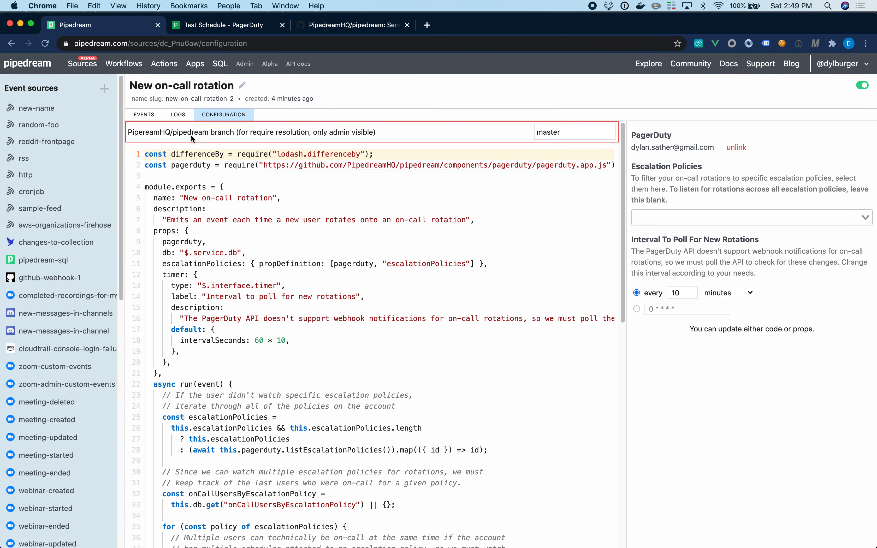
pyautogui.click(144, 114)
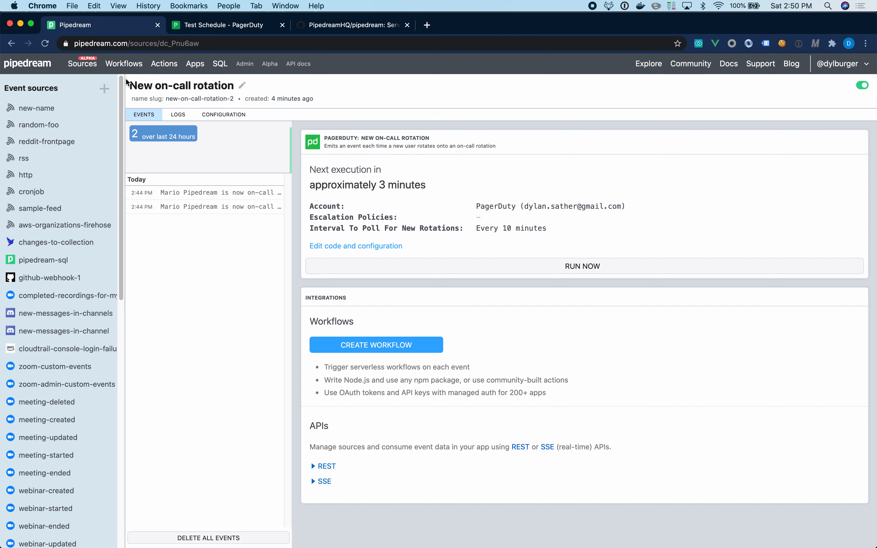
# Step: Open the workflow p_k2CBlz from the workflows list and title it "Send a new Slack message when a user comes on-call"
pyautogui.click(121, 64)
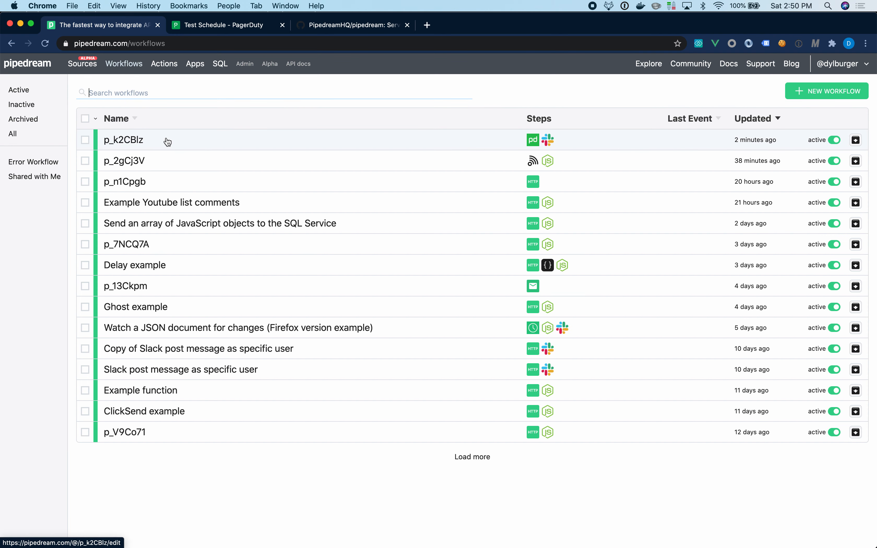
pyautogui.click(166, 140)
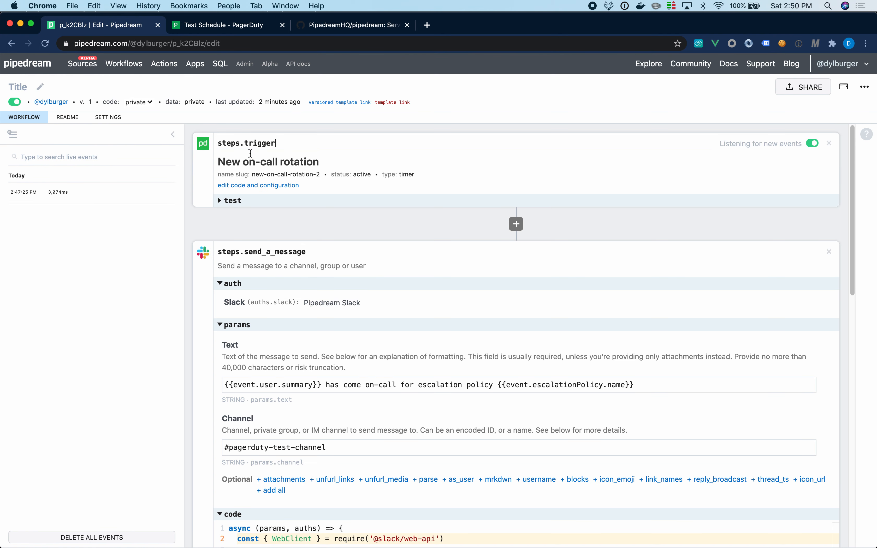
pyautogui.click(40, 87)
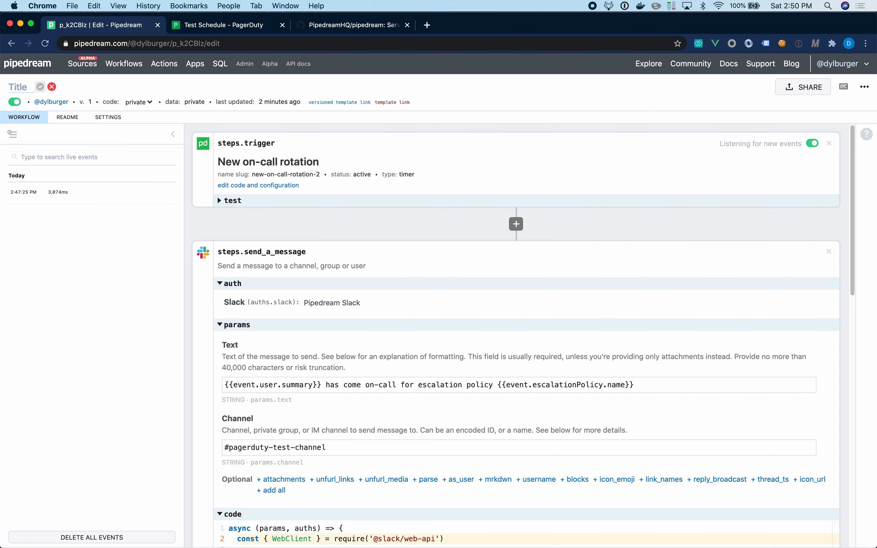
pyautogui.write('Send a new Slack messag')
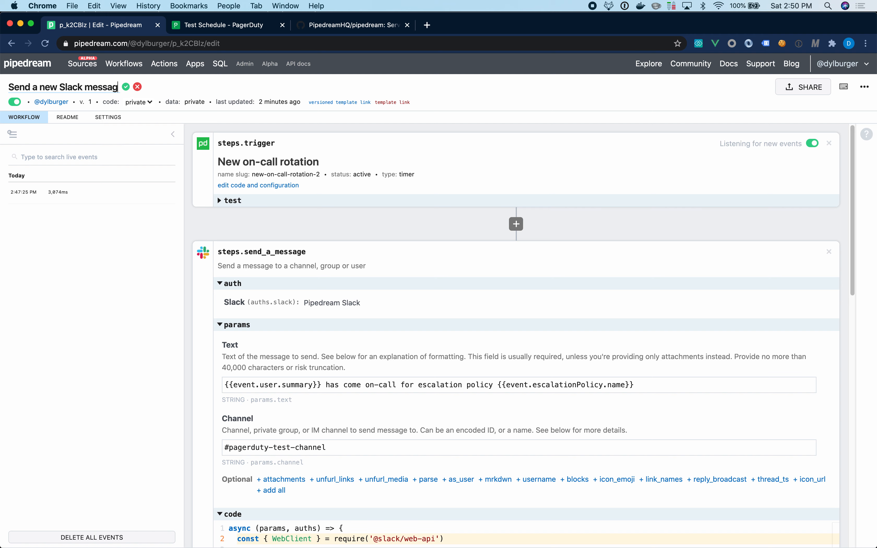
pyautogui.write('e when a user comes on-call')
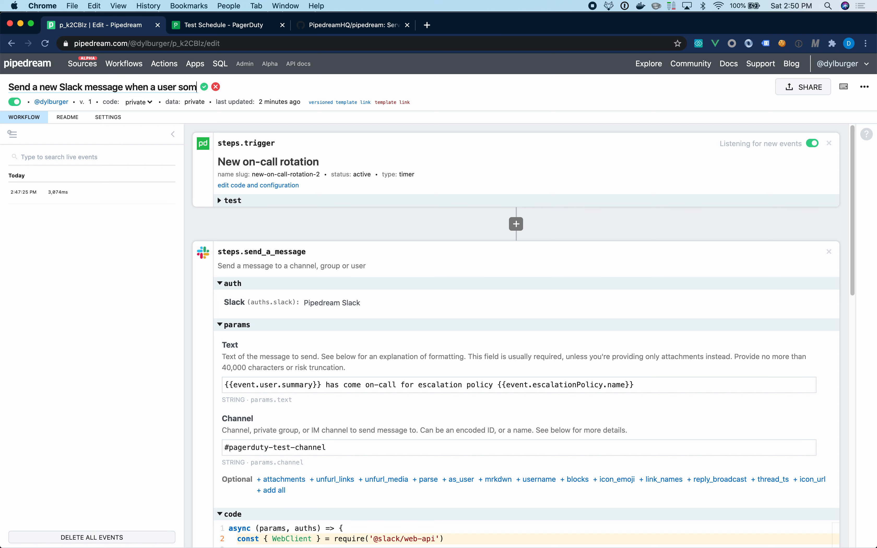
pyautogui.press('Return')
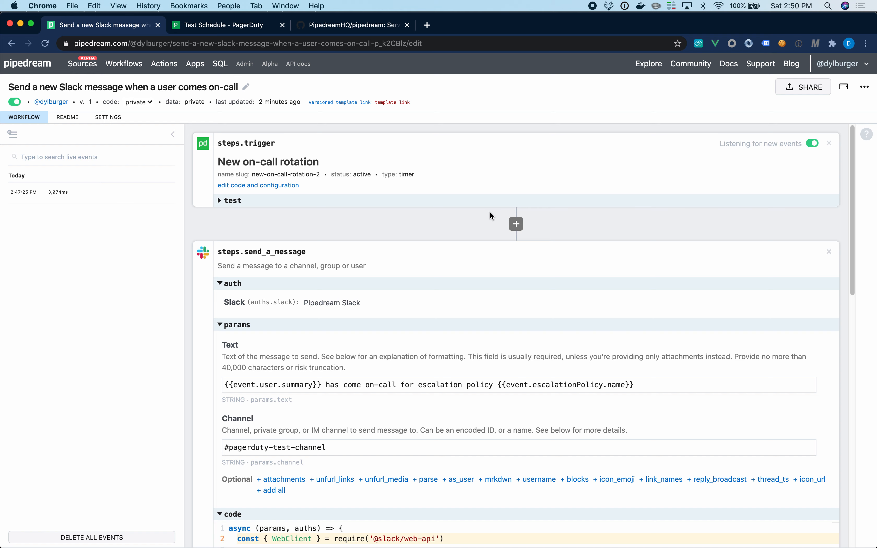
# Step: Add a Run Node.js code step at the end of the workflow, after the Slack message step
pyautogui.scroll(-15, 467, 344)
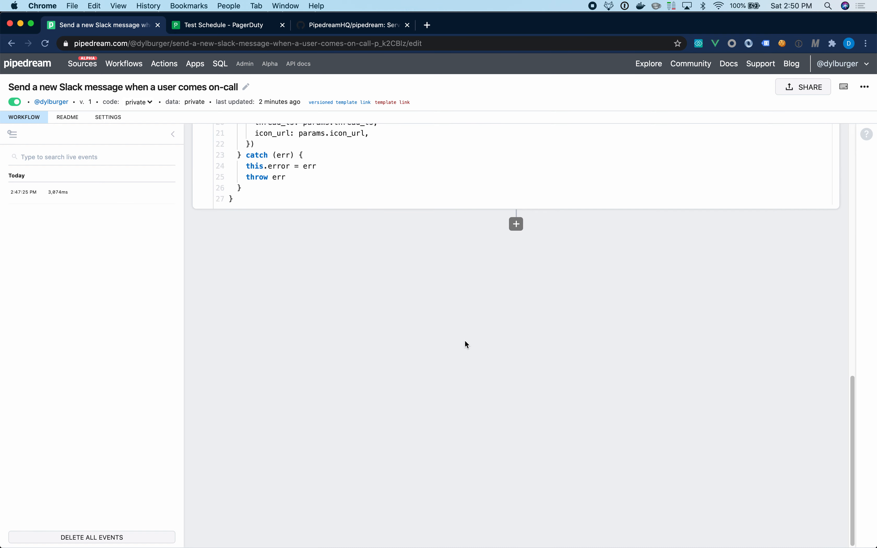
pyautogui.click(516, 225)
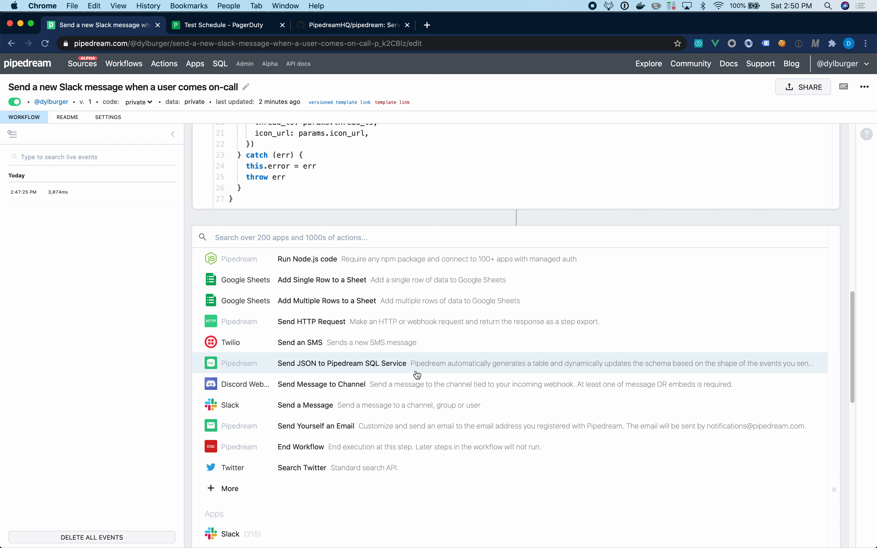
pyautogui.click(344, 259)
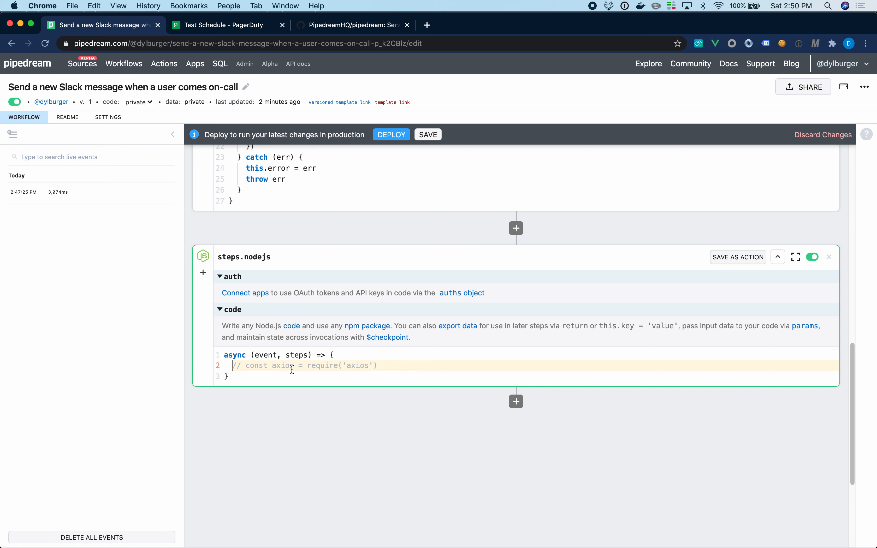
# Step: Write console.log(event) as the body of the Node.js step's function and deploy the workflow
pyautogui.write('console')
pyautogui.press('BackSpace')
pyautogui.press('BackSpace')
pyautogui.press('BackSpace')
pyautogui.press('BackSpace')
pyautogui.press('BackSpace')
pyautogui.press('BackSpace')
pyautogui.press('BackSpace')
pyautogui.write('conso.')
pyautogui.press('BackSpace')
pyautogui.write('le.lo')
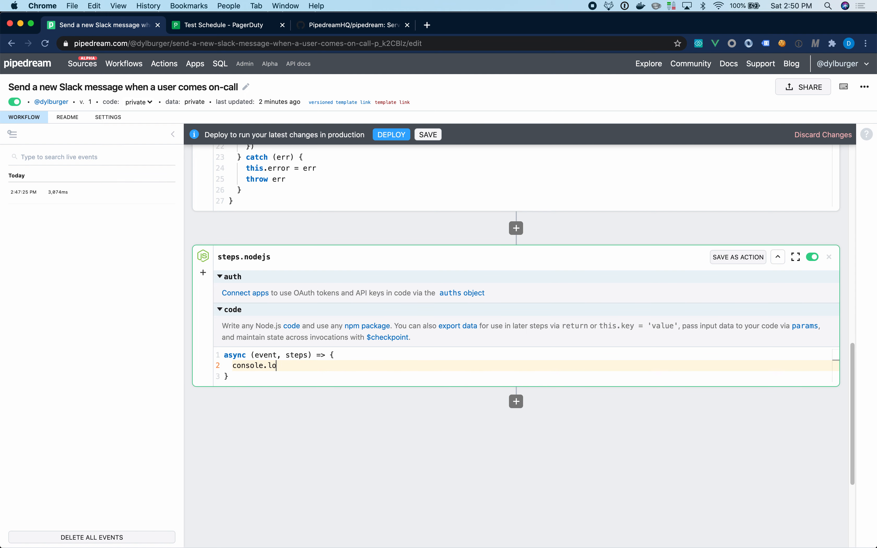
pyautogui.write('g(event')
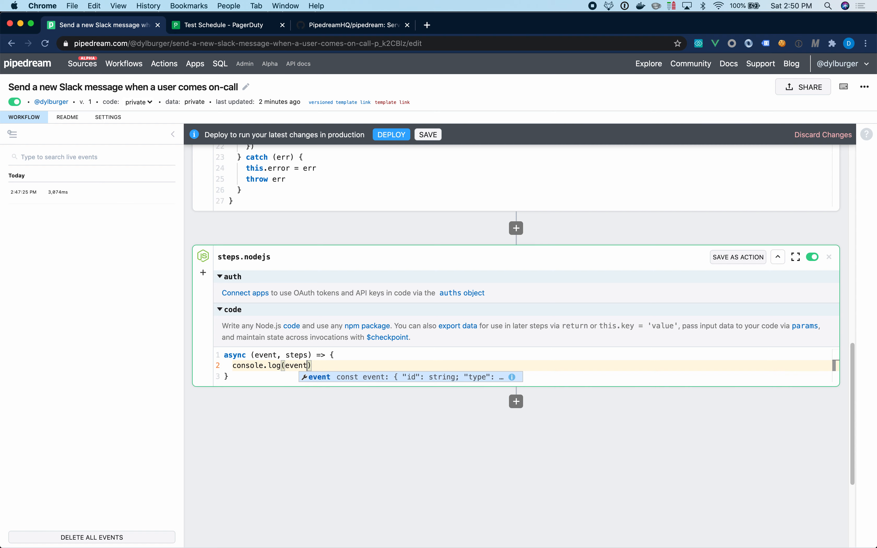
pyautogui.press('super+s')
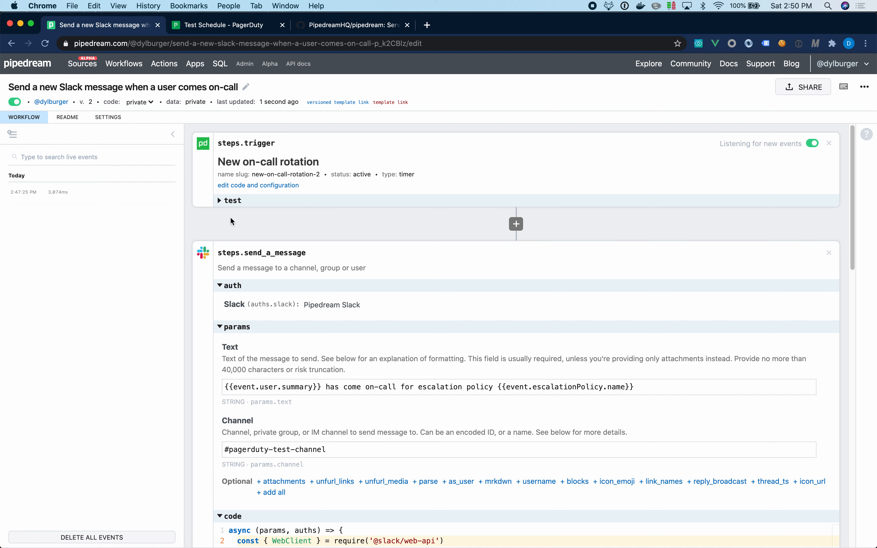
# Step: Send a test event from the on-call rotation trigger and examine the Node.js step's code alongside its console output
pyautogui.click(229, 201)
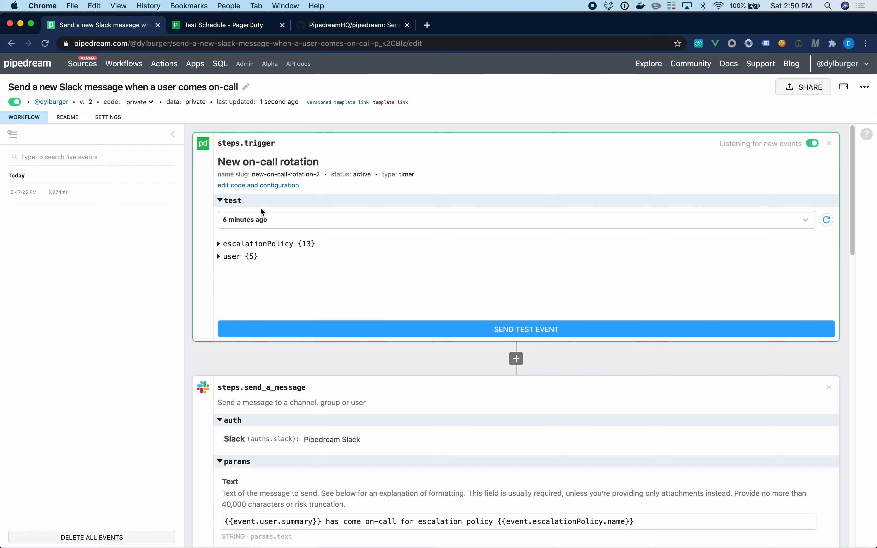
pyautogui.click(336, 326)
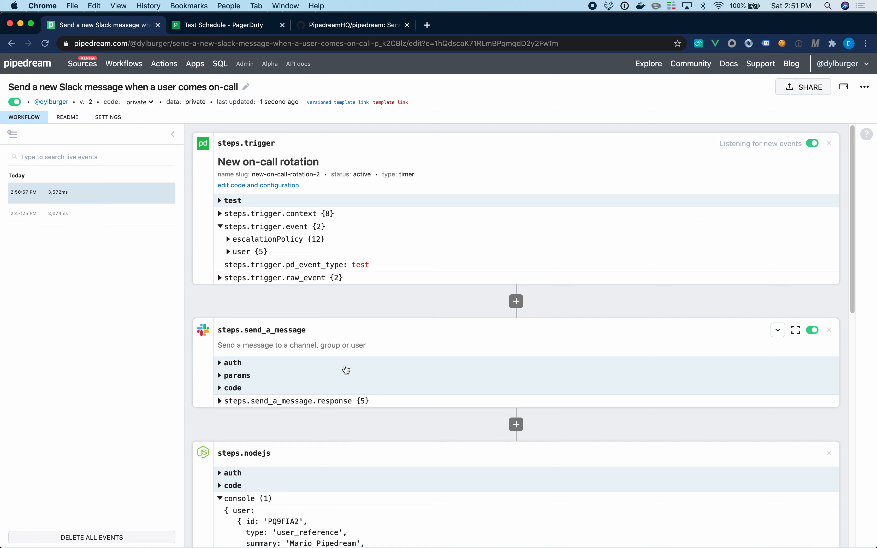
pyautogui.scroll(-10, 346, 369)
pyautogui.scroll(8, 346, 366)
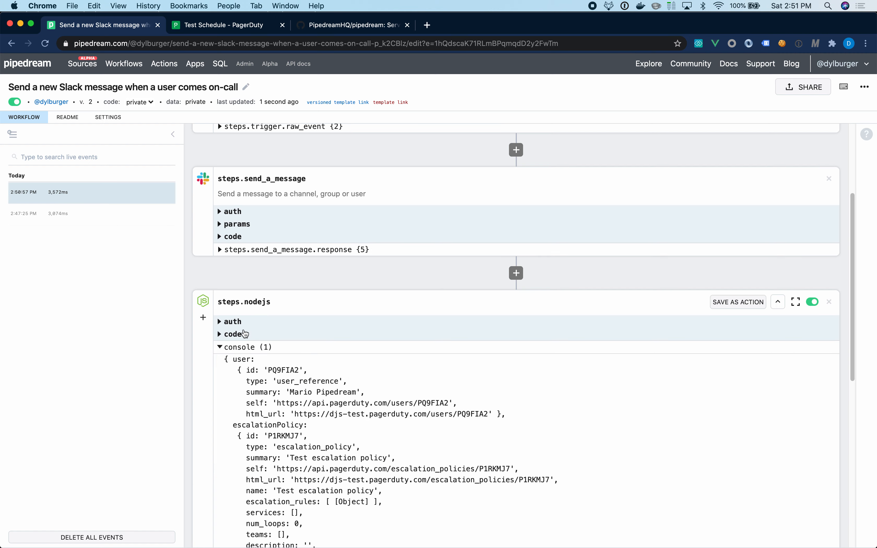
pyautogui.click(242, 334)
pyautogui.moveTo(289, 388)
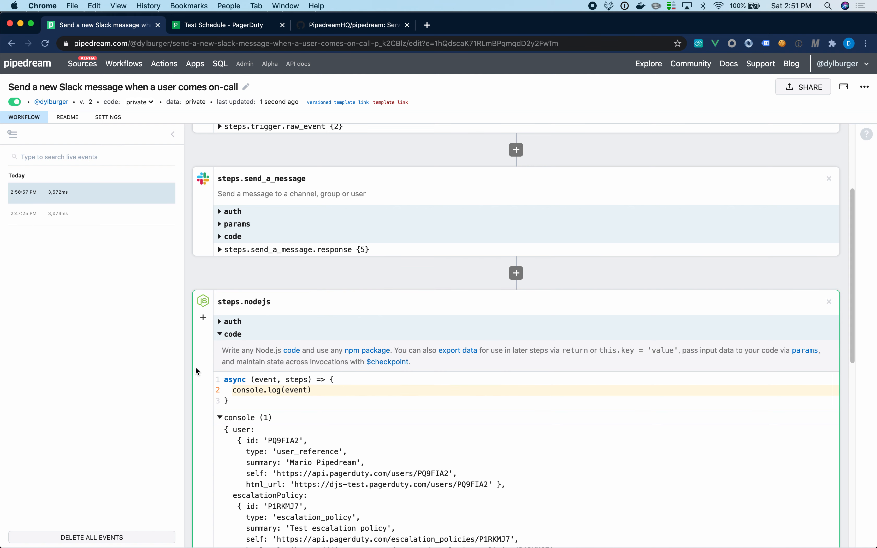
pyautogui.scroll(-5, 196, 377)
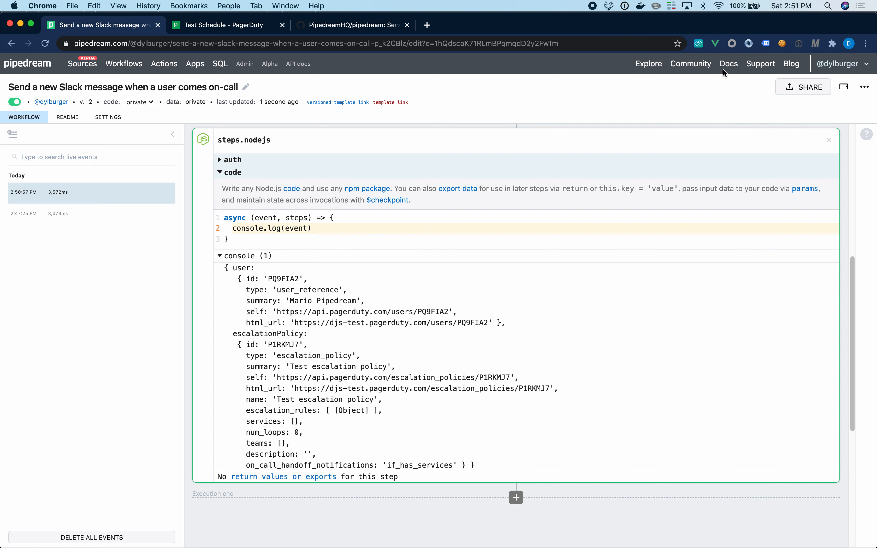
# Step: Open Pipedream's Community page to view the options for asking questions and contributing
pyautogui.click(704, 67)
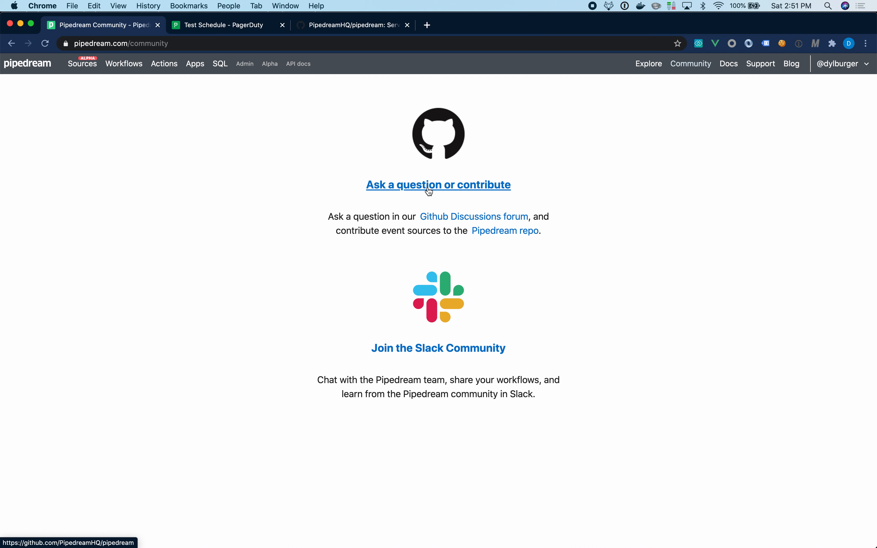